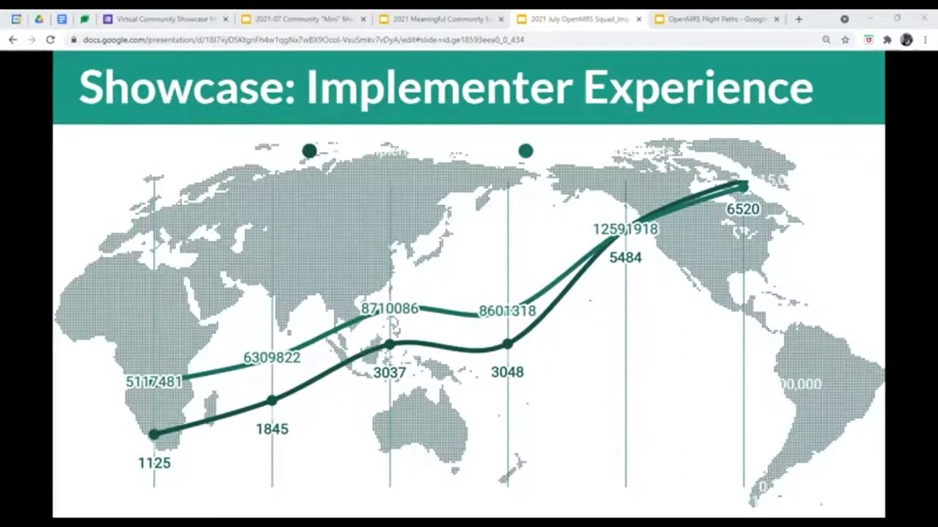
- Advance past the Implementer Experience map to the Country-level Priorities / Our Direction slide
key("Right")
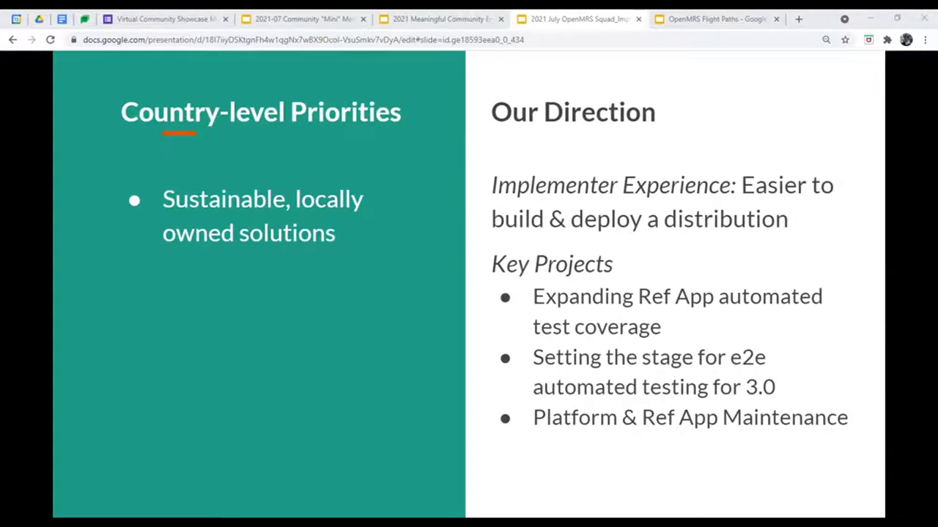
- Move through the Squads/Teams to Watch slide to the QA Support Team introduction
key("Right")
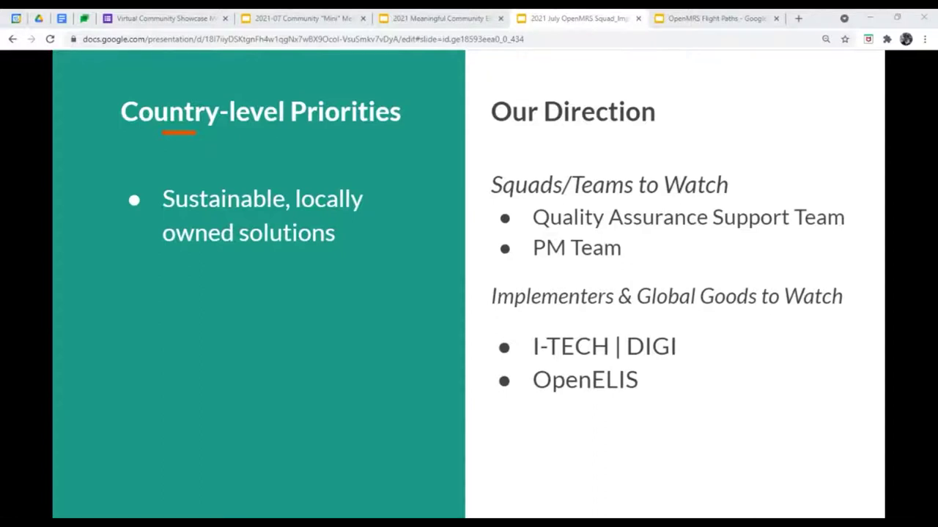
key("Right")
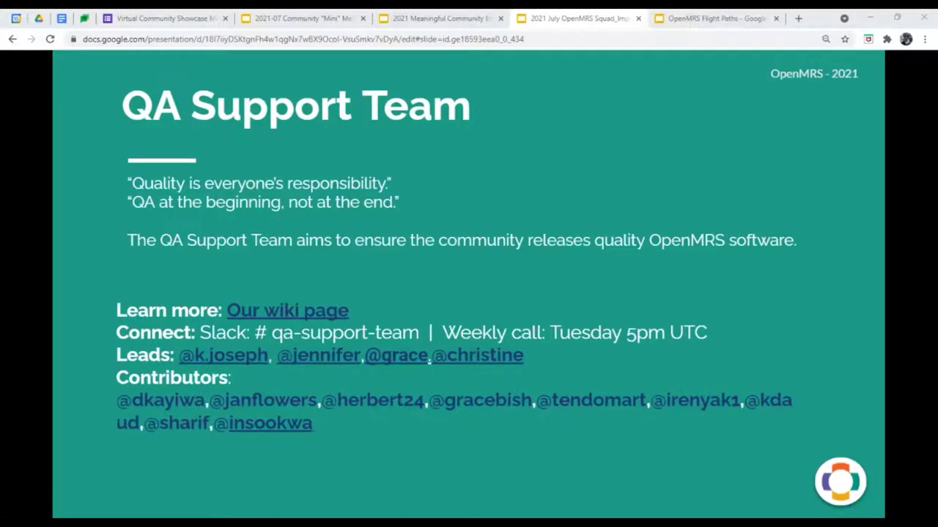
- Step forward and back to land on the QA Support Team Update achievements slide
key("Right")
key("Left")
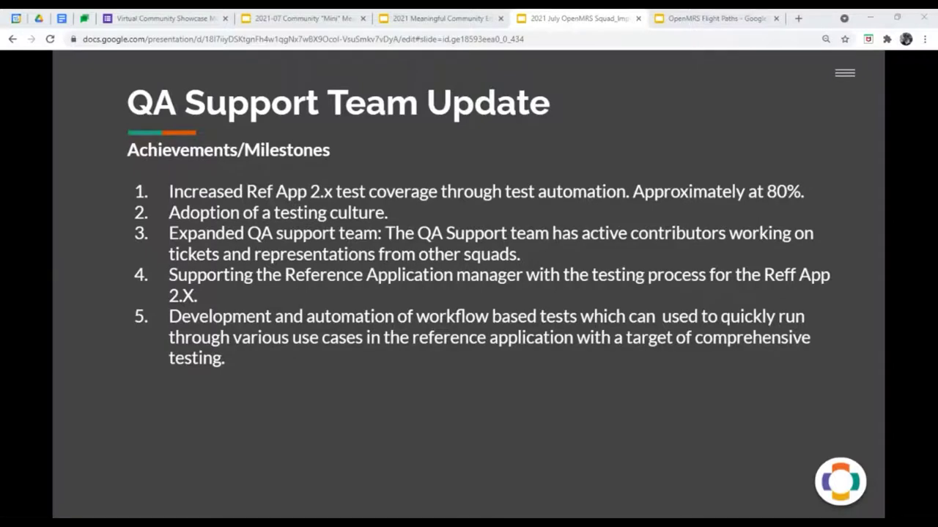
- Show the QA update slide with this quarter's focus, volunteer call and contact details
key("Right")
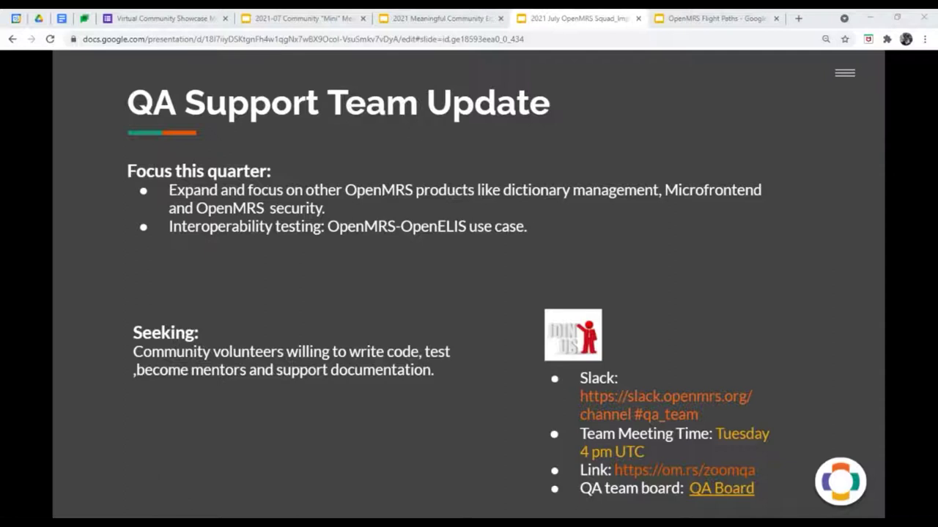
- Advance to the QA demo slide and play the automated-testing video full screen
key("Right")
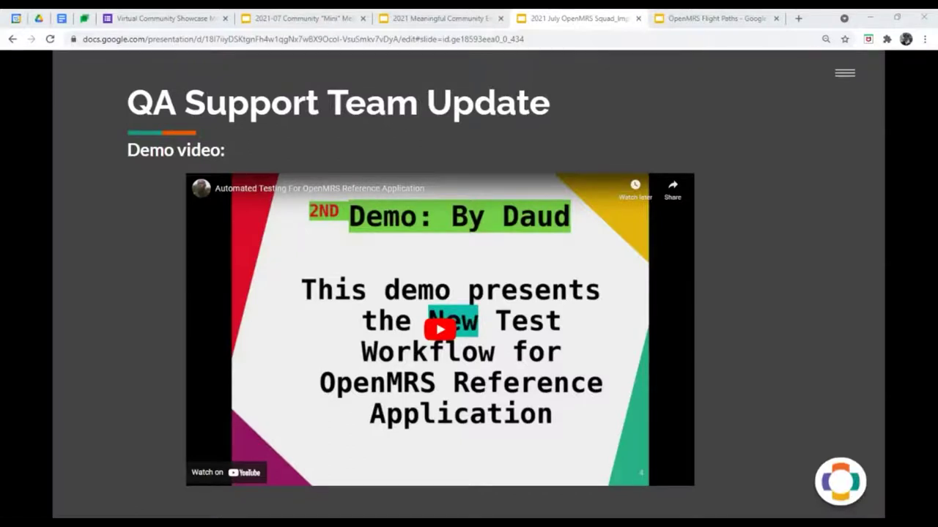
left_click(440, 329)
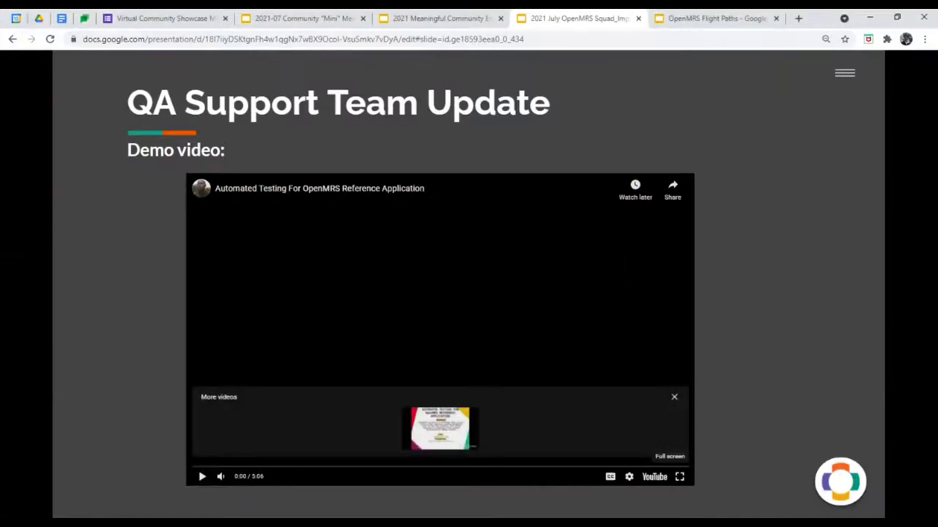
left_click(679, 476)
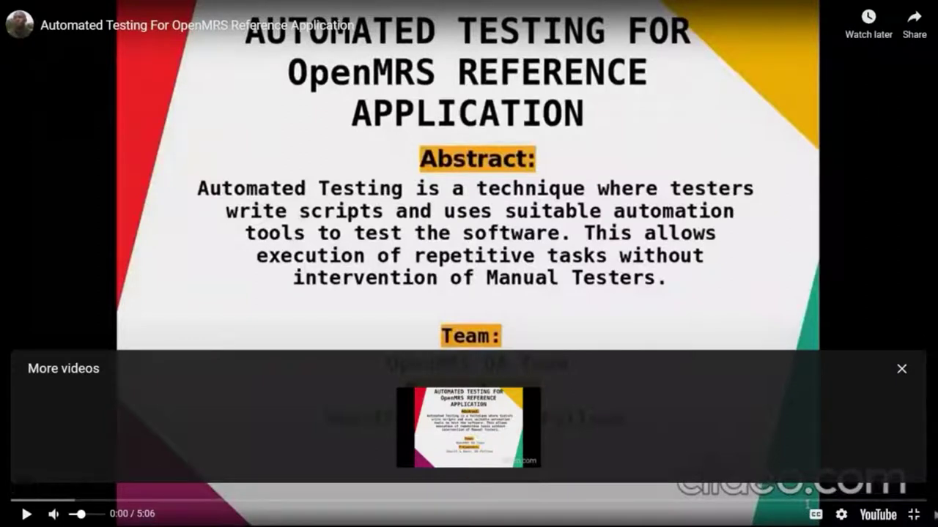
- Toggle the video's sound and start the Automated Testing For OpenMRS demo
left_click(54, 514)
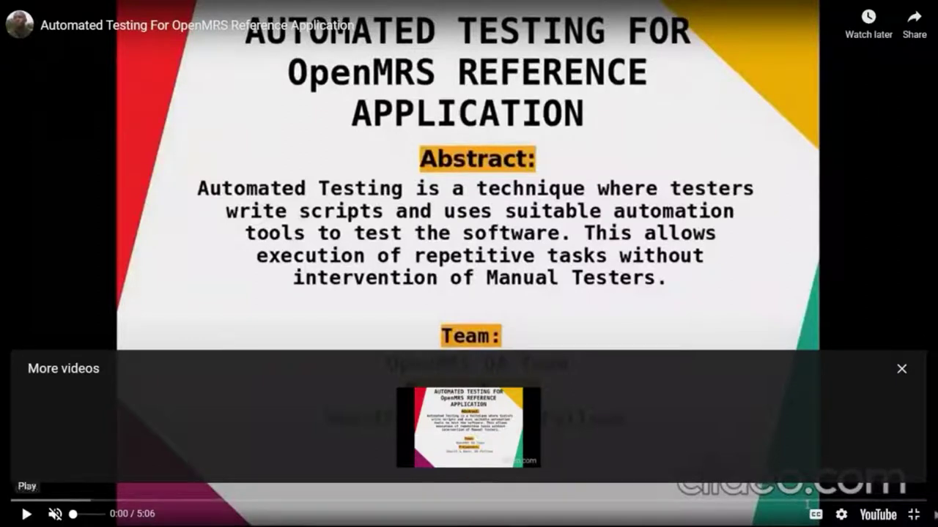
left_click(26, 515)
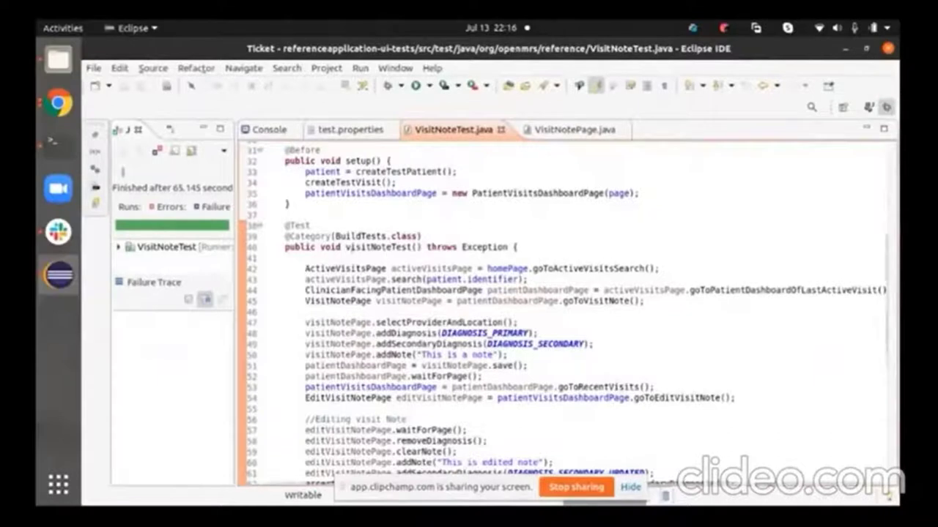
- Review the VisitNoteTest.java and VisitNotePage.java test code in Eclipse
left_click(279, 227)
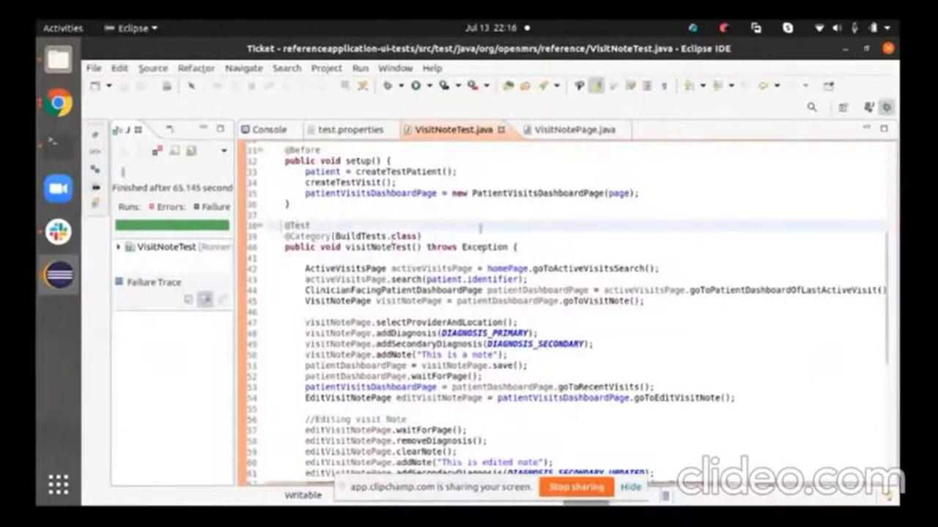
left_click(599, 131)
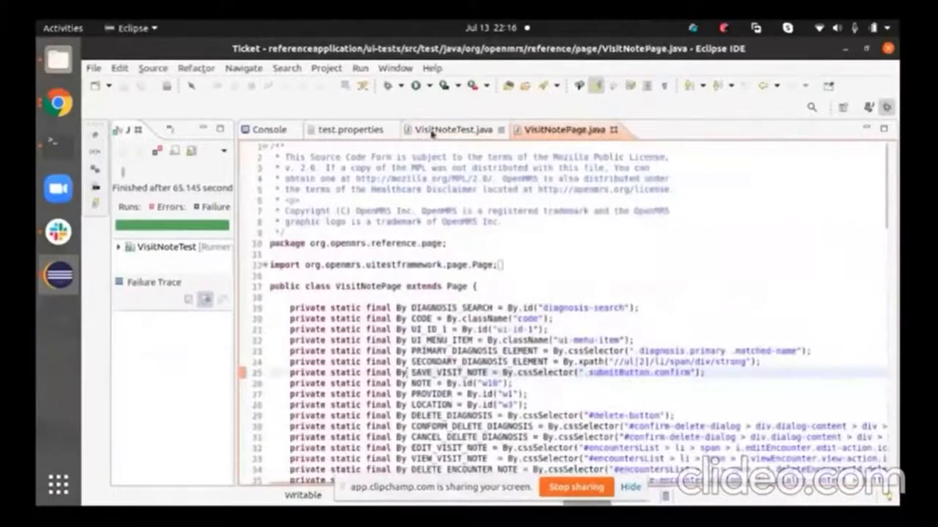
left_click(432, 133)
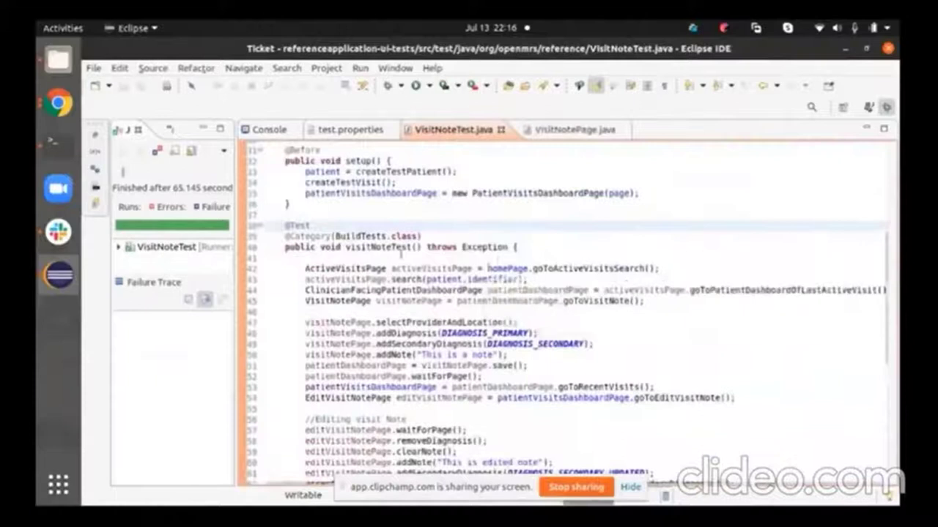
scroll(366, 253, "down", 4)
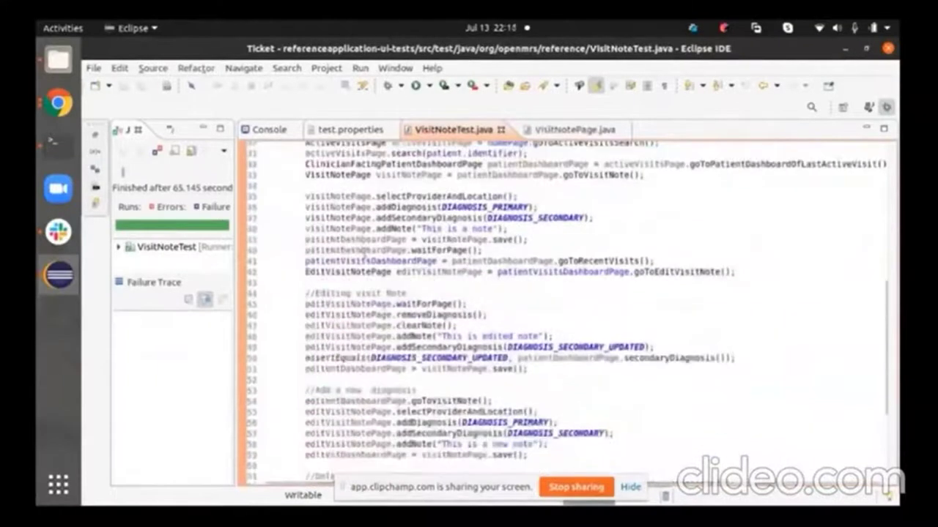
scroll(364, 253, "up", 6)
scroll(301, 209, "down", 6)
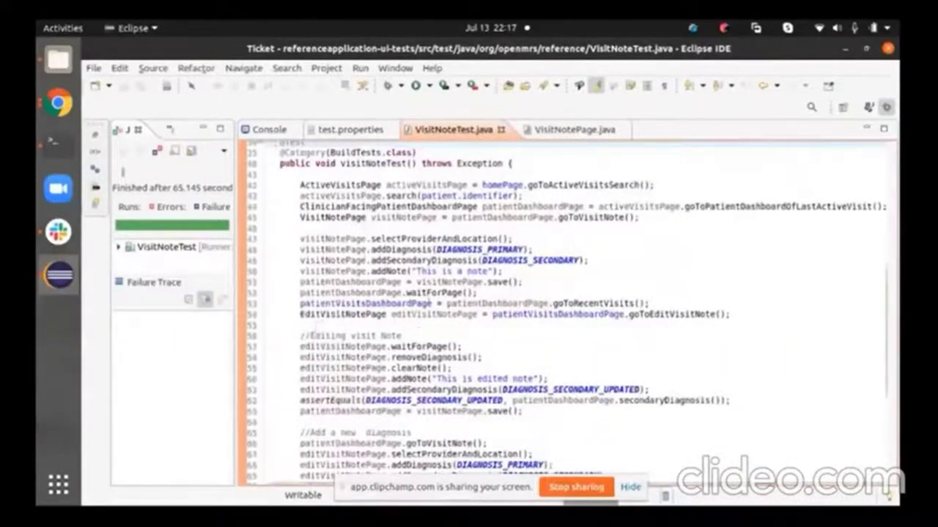
scroll(431, 303, "down", 5)
scroll(430, 294, "up", 3)
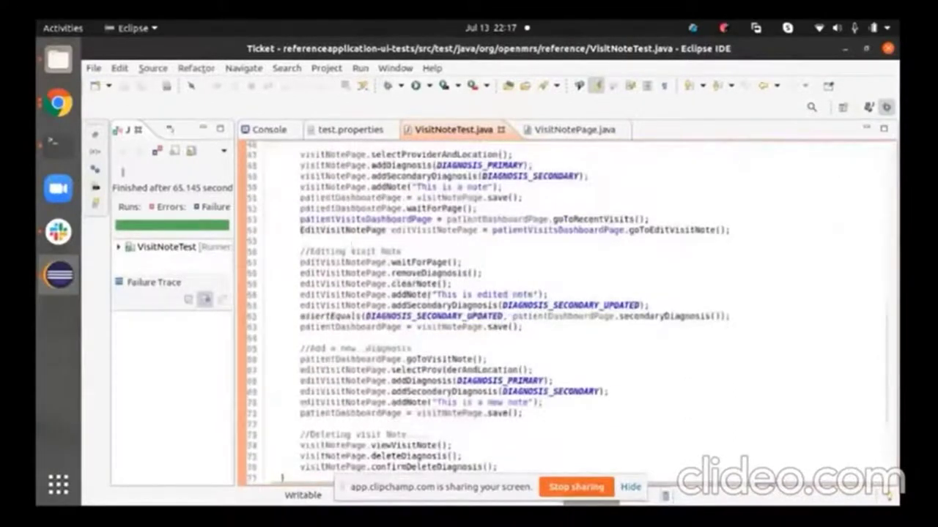
scroll(469, 323, "down", 4)
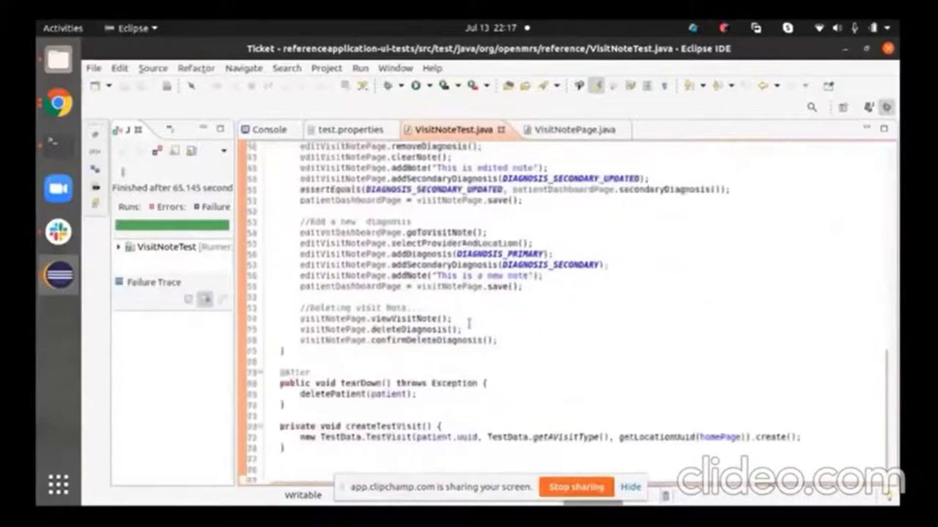
mouse_move(349, 280)
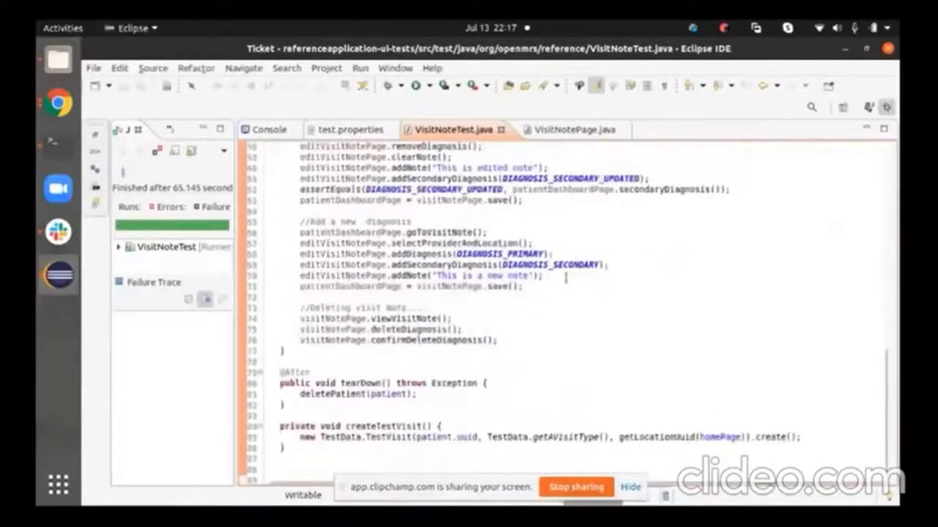
scroll(563, 277, "up", 7)
scroll(563, 277, "up", 15)
- Check test.properties, then return to VisitNoteTest.java and bring up its context menu
left_click(350, 129)
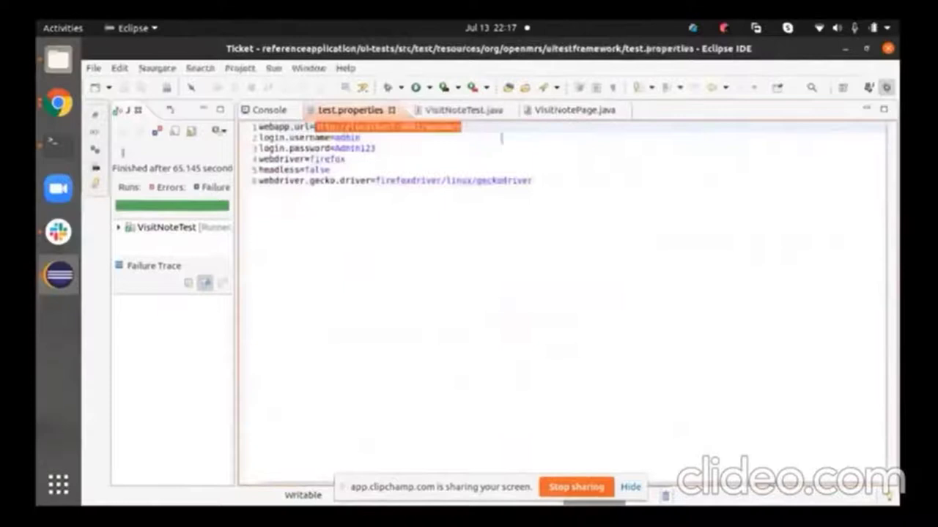
left_click(474, 113)
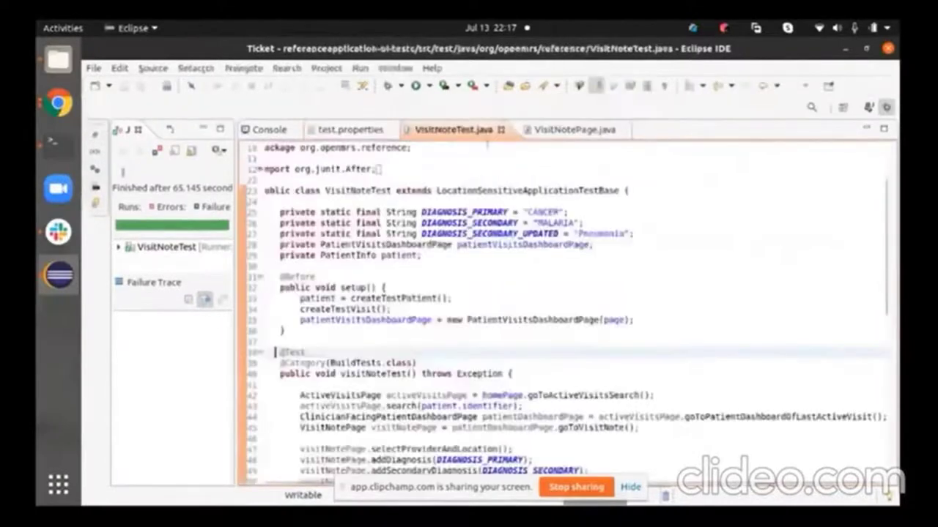
scroll(384, 283, "down", 6)
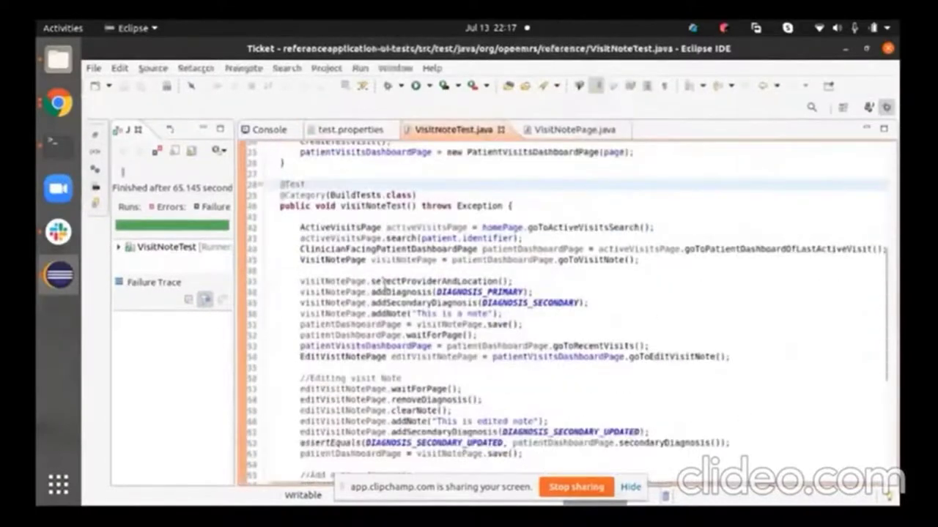
right_click(429, 388)
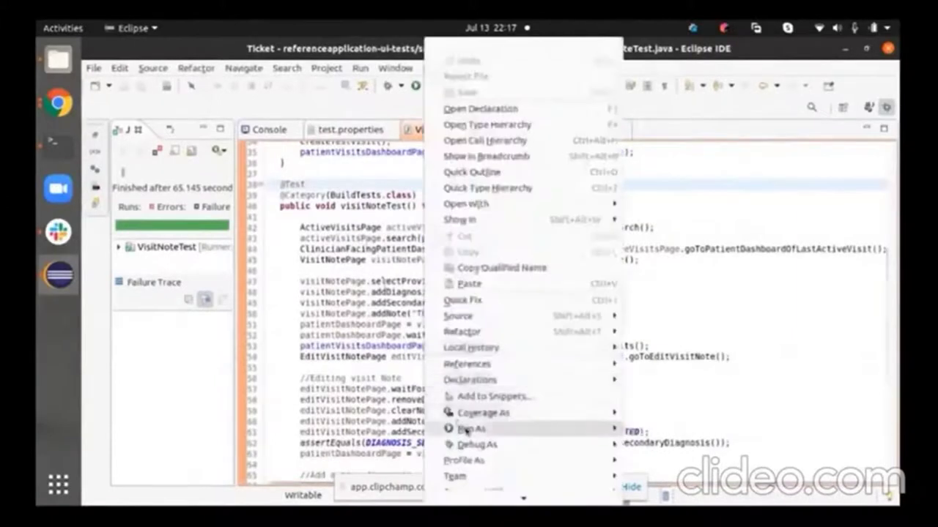
- Run VisitNoteTest as JUnit, adding CANCER and MALARIA diagnoses with the note 'This is a note'
mouse_move(469, 429)
left_click(646, 437)
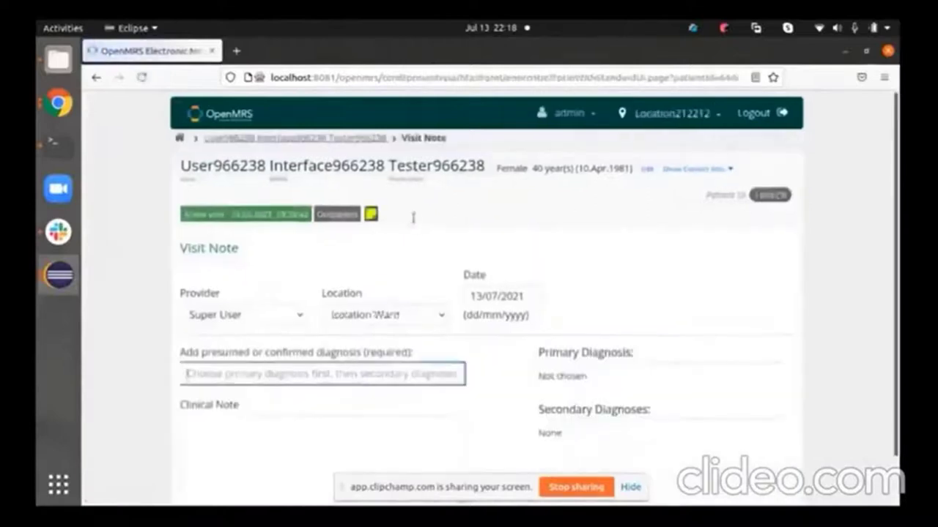
type("CANCER")
key("Return")
type("MALARIA")
key("Return")
key("Tab")
type("This is a note")
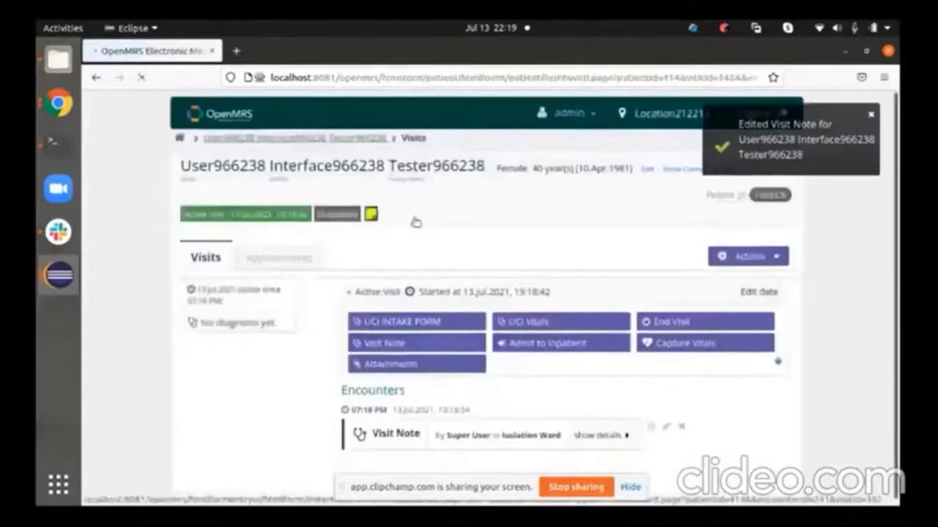
- Edit the visit note with CANCER and MALARIA diagnoses and the note 'This is a new note'
type("CANCER")
key("Return")
type("MALARIA")
key("Return")
type("This is a new note")
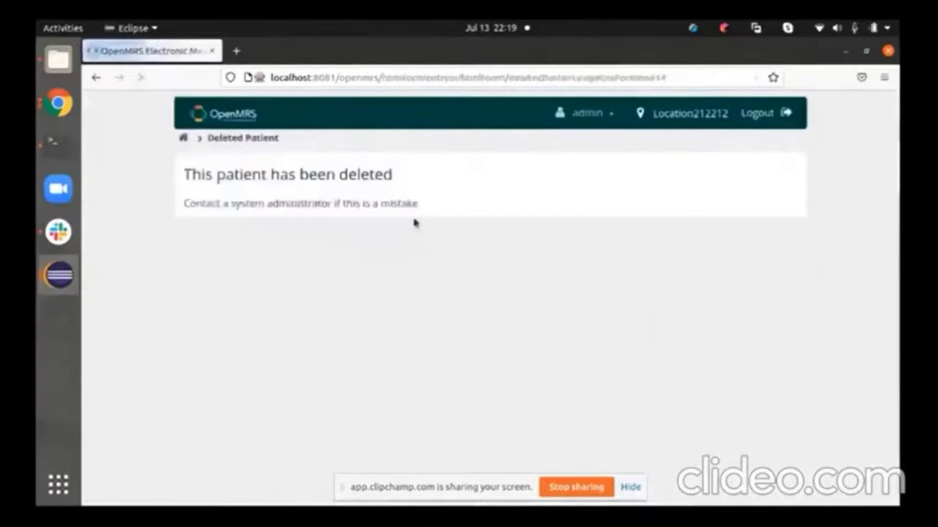
- Switch from the browser back to Eclipse and show the VisitNoteTest.java source
key("alt+Tab")
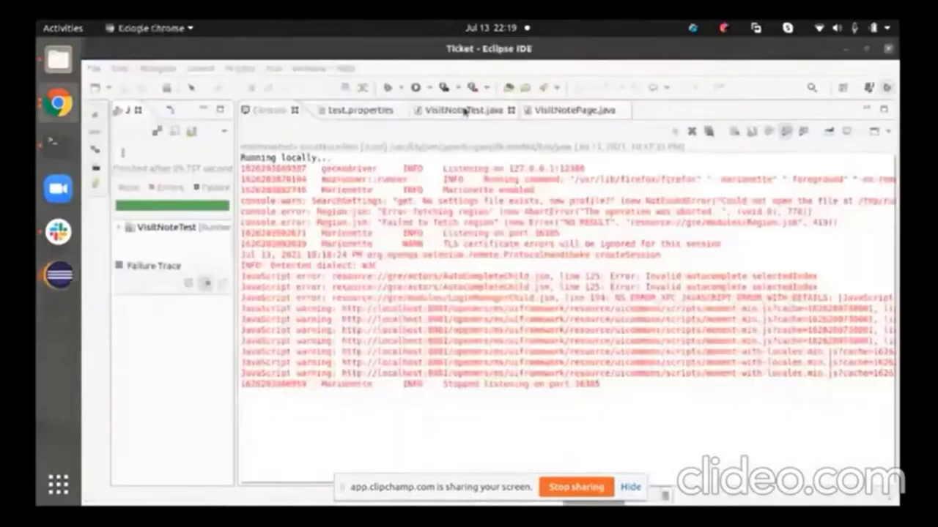
left_click(464, 109)
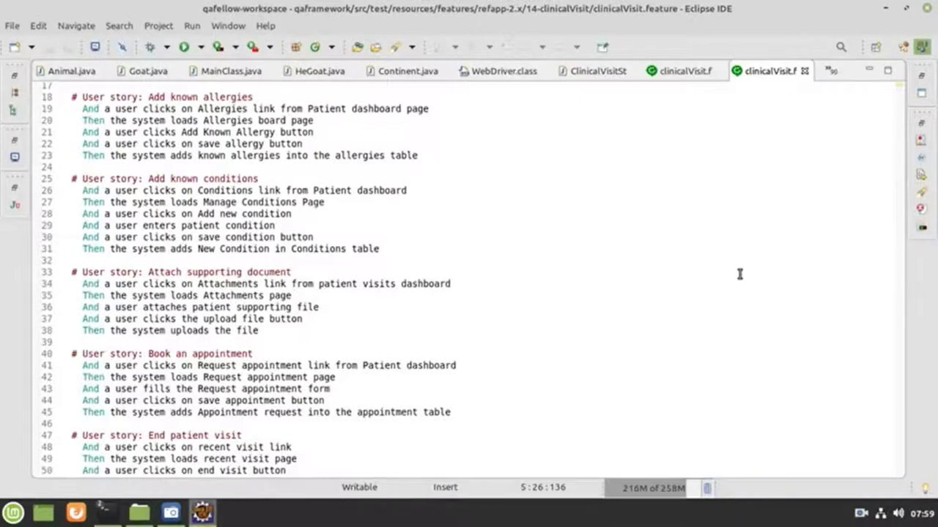
- In the second terminal window, run 'npm run clinicalVisitTest'
mouse_move(107, 513)
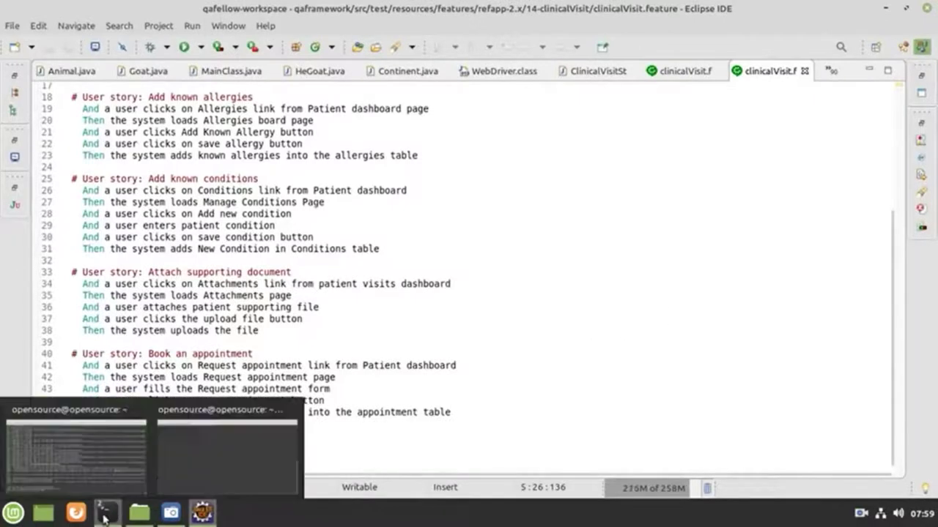
left_click(240, 437)
type("npm run clinicalVisitTest")
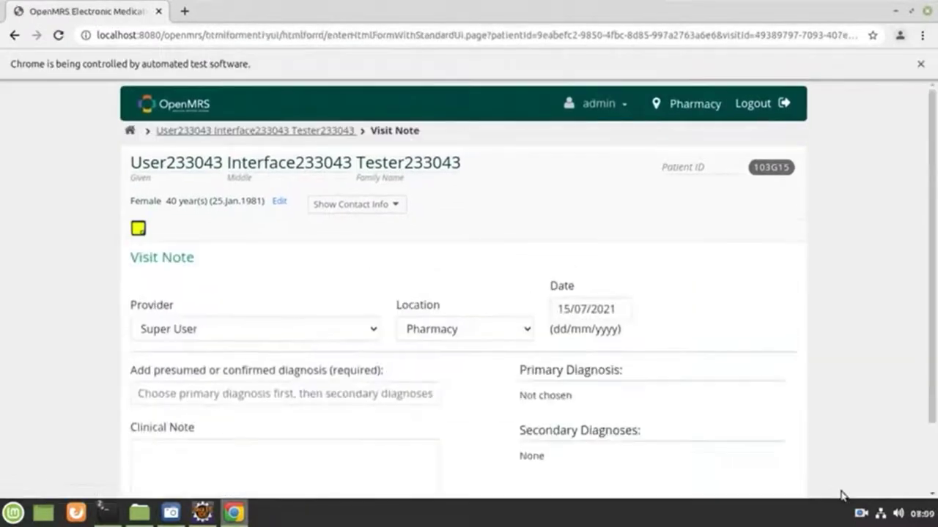
- Enter Cancer as the primary diagnosis, add Malaria as secondary, and write the note 'This is a visit note.'
type("Cancer")
key("Return")
type("Malaria")
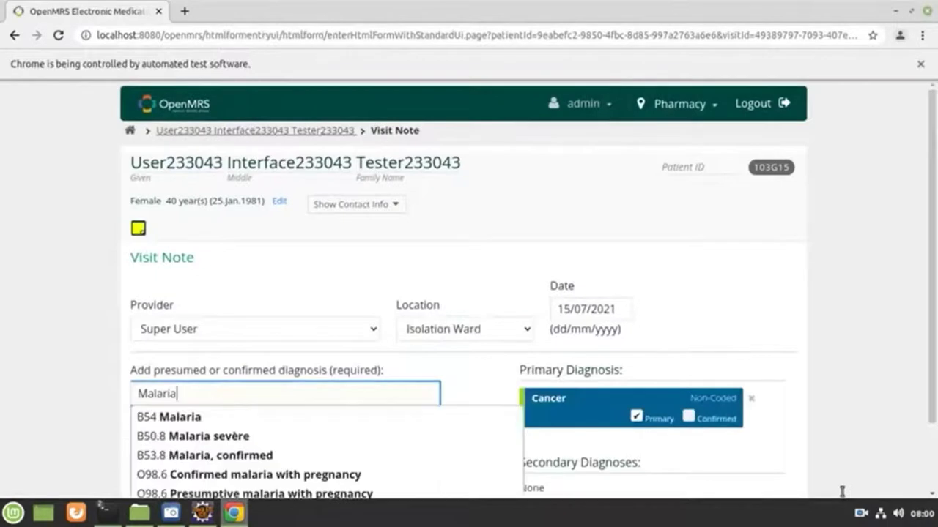
key("Return")
key("Tab")
type("This is a visit note.")
key("Return")
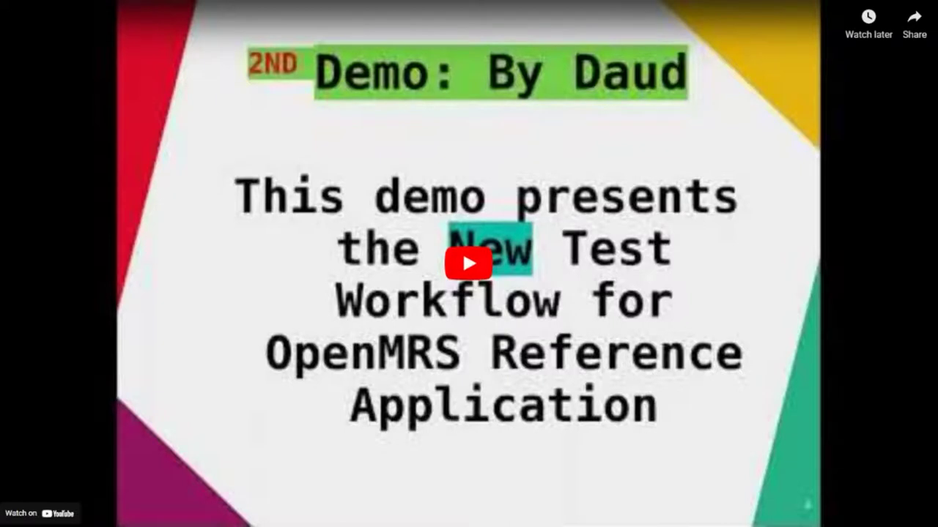
- Play the QA demo video from the start, pause it, and exit full-screen
left_click(468, 262)
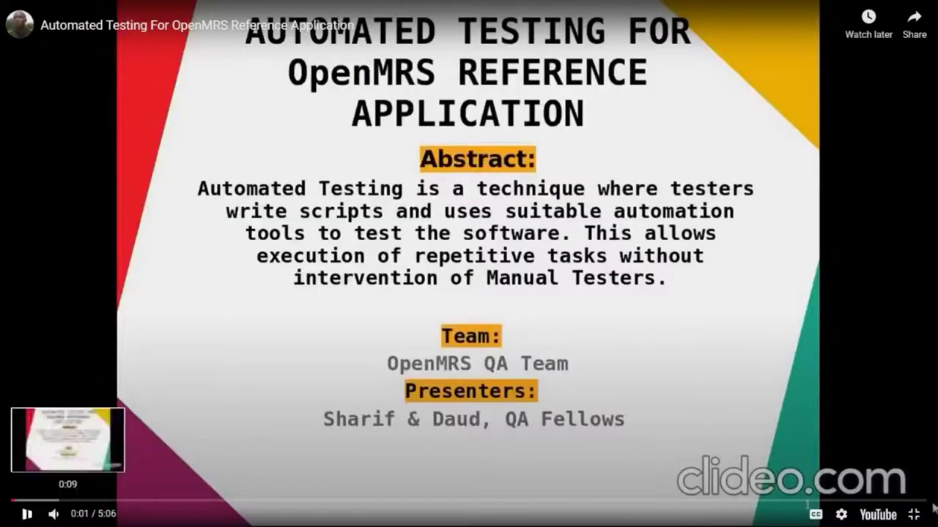
left_click(27, 513)
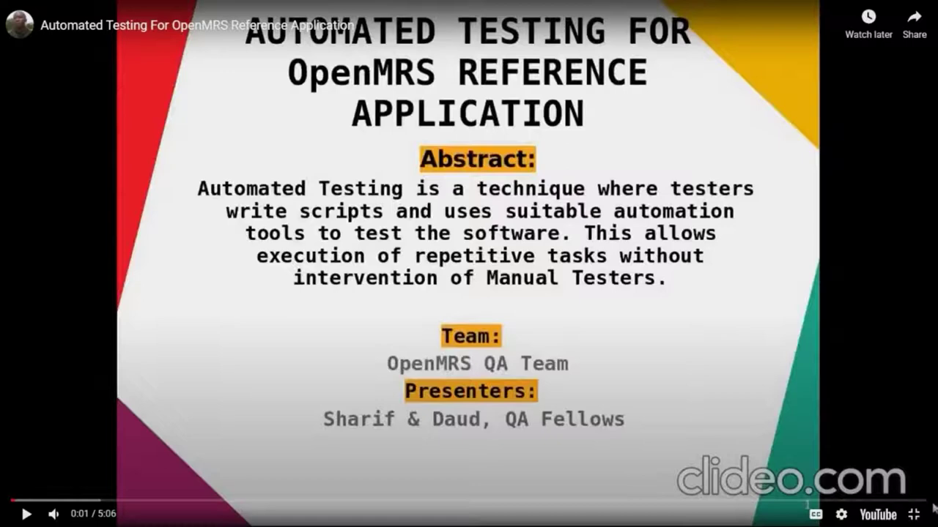
left_click(913, 514)
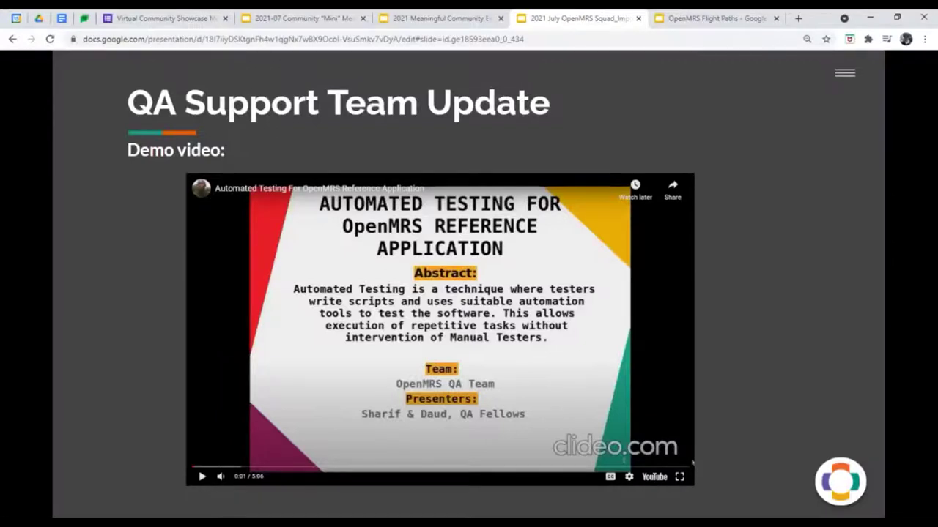
- Briefly resume and pause the embedded video, then advance to the Project Management Team Update slide
left_click(692, 462)
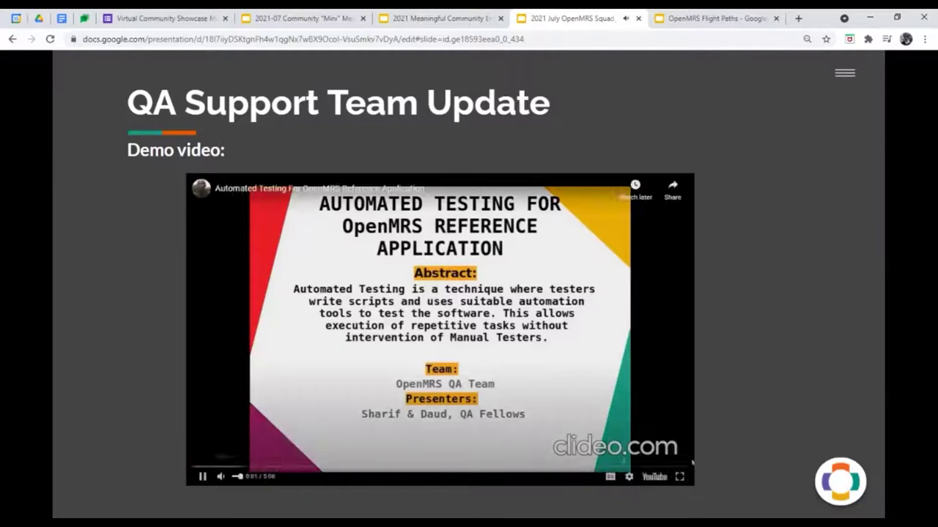
key("space")
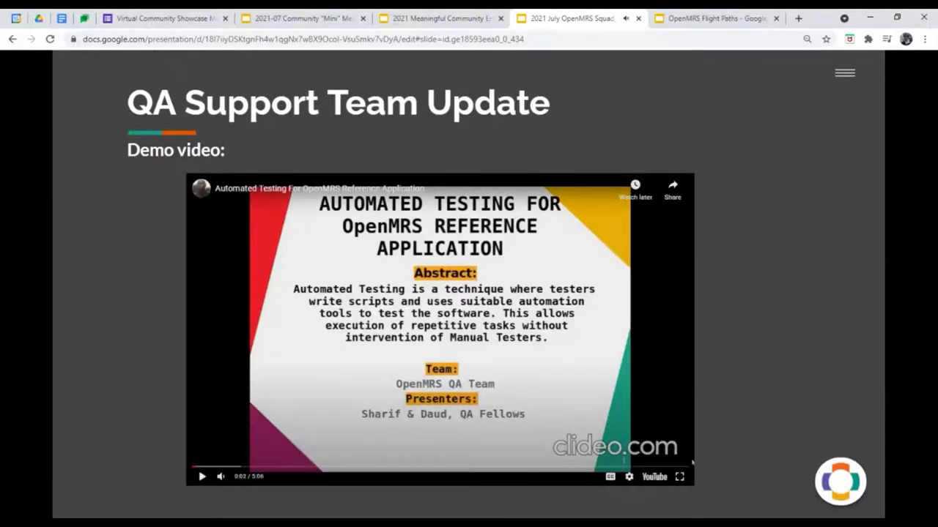
key("Right")
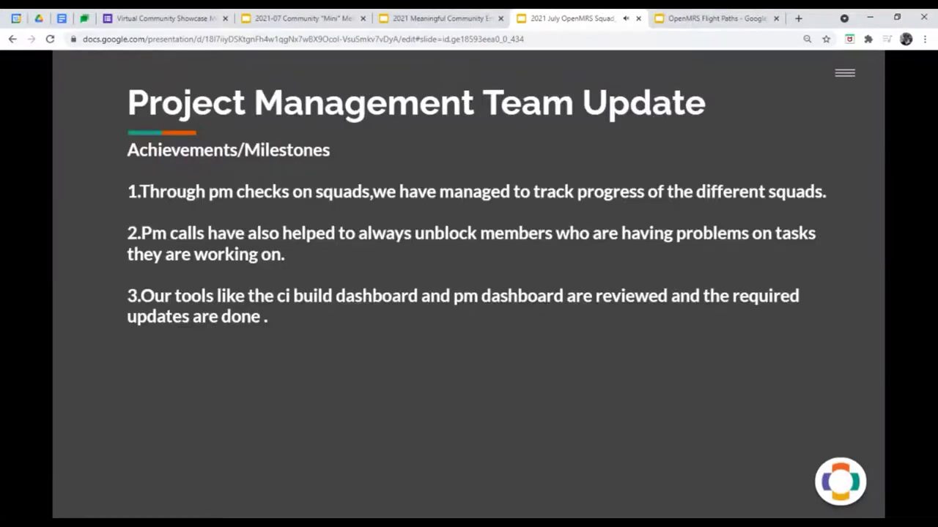
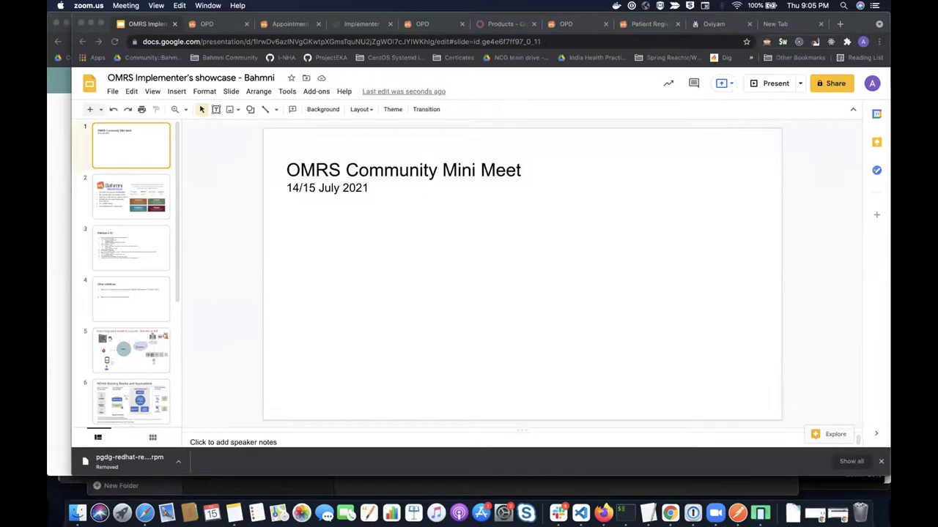
- Advance the showcase deck two slides, past the Bahmni overview, to slide 3, Release 0.93
left_click(120, 229)
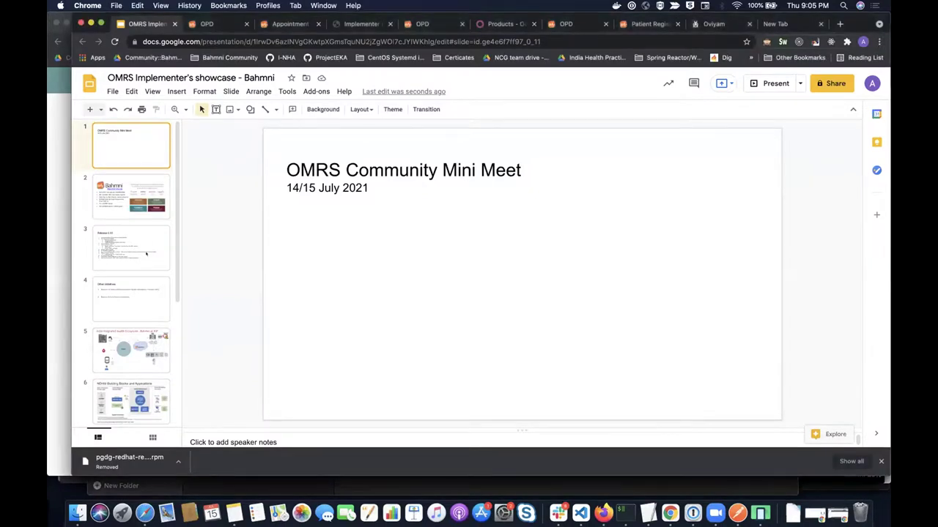
key("Down")
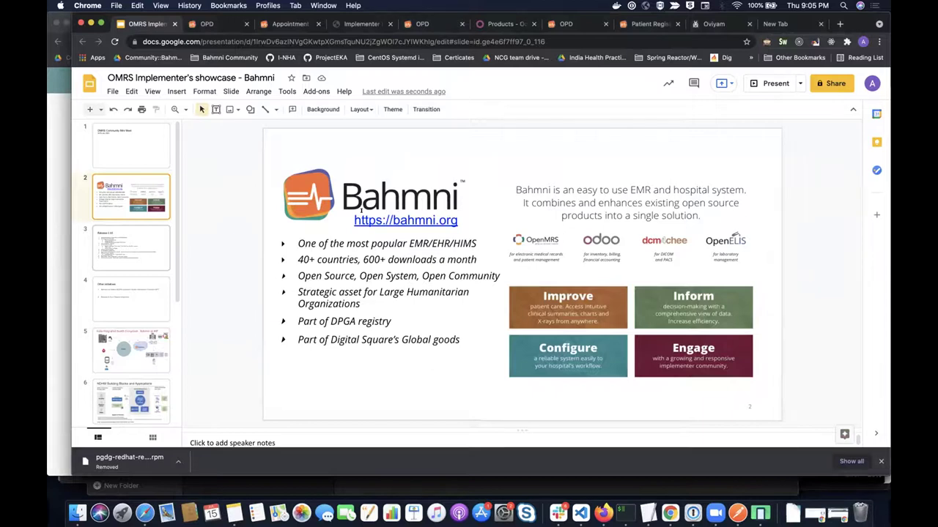
key("Down")
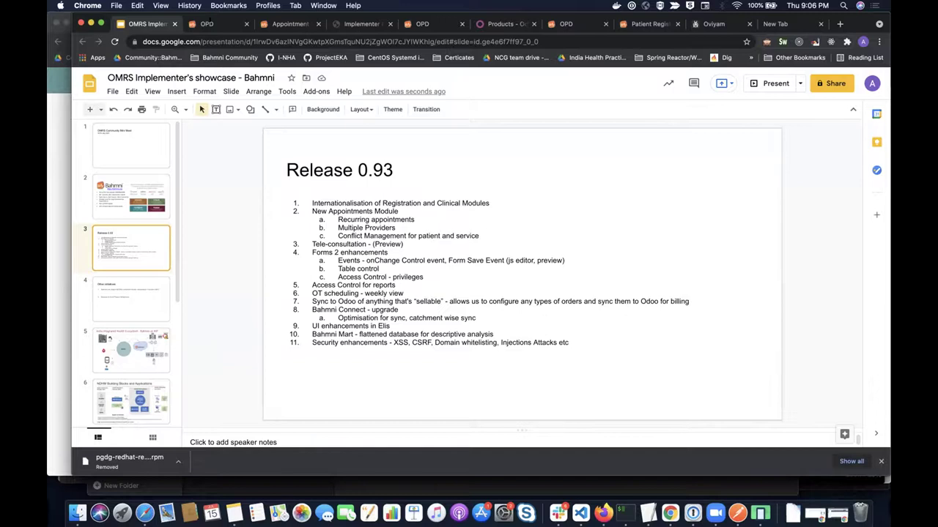
- Start a diagnosis on the patient's OPD page by entering 'gastro' in Diagnostic clinique
key("ctrl+2")
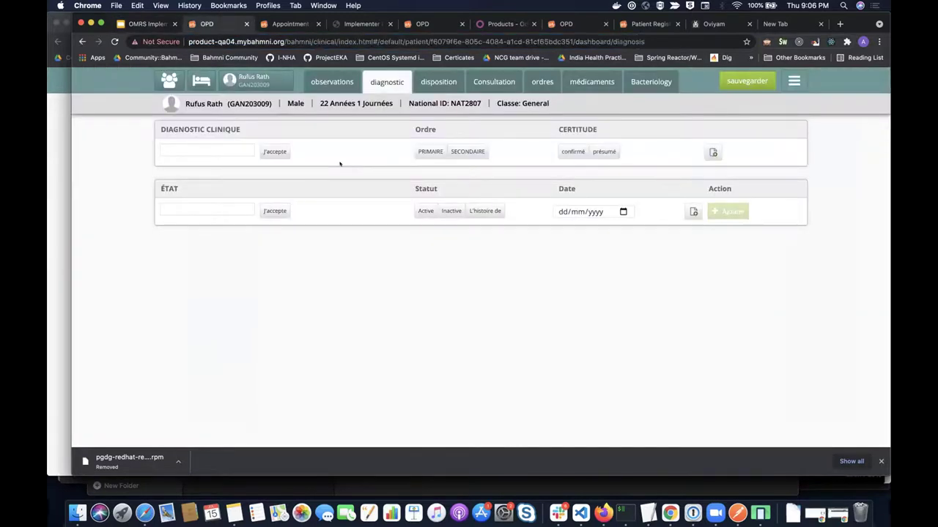
left_click(206, 150)
type("gastro")
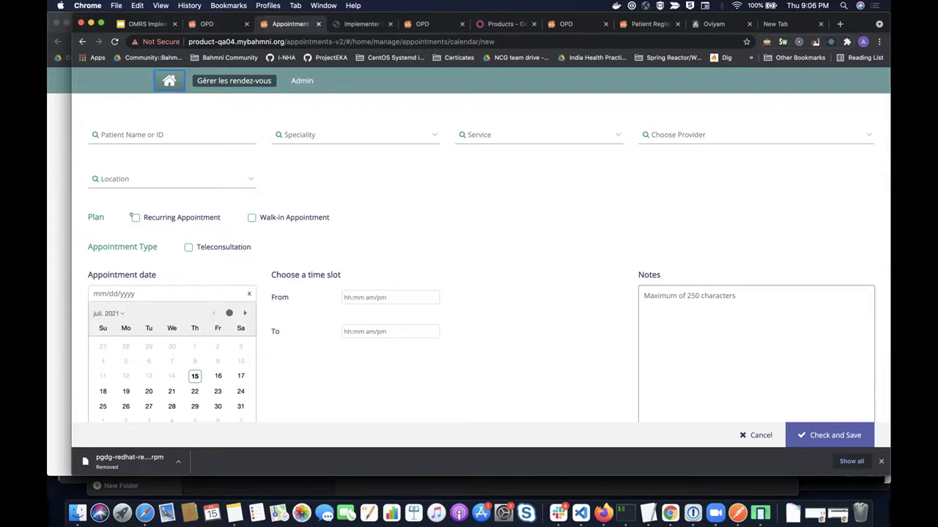
- Toggle Recurring Appointment on and off, add providers docone and docthree, then remove docthree
left_click(135, 218)
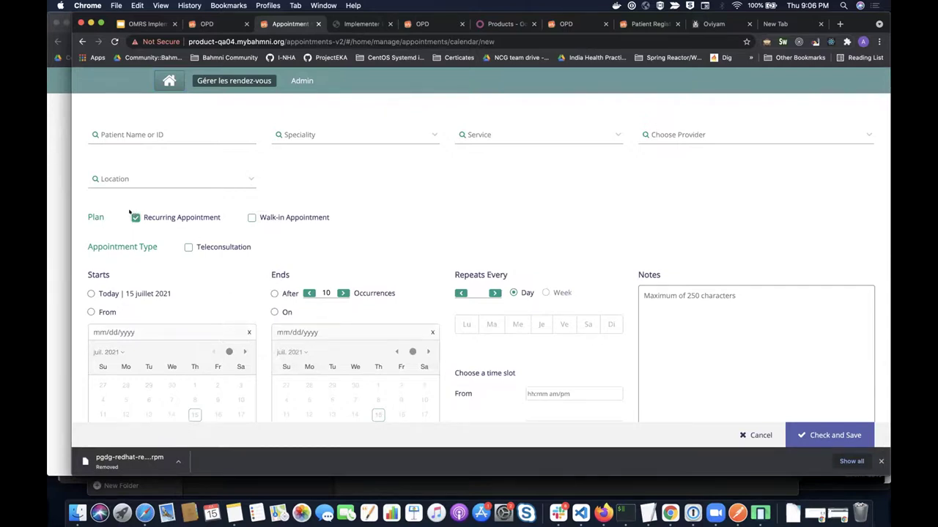
left_click(135, 218)
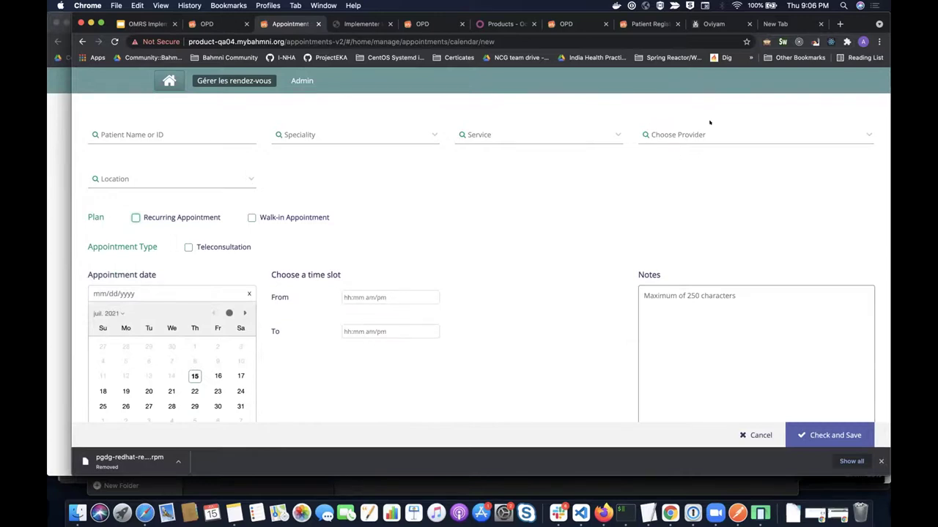
left_click(678, 165)
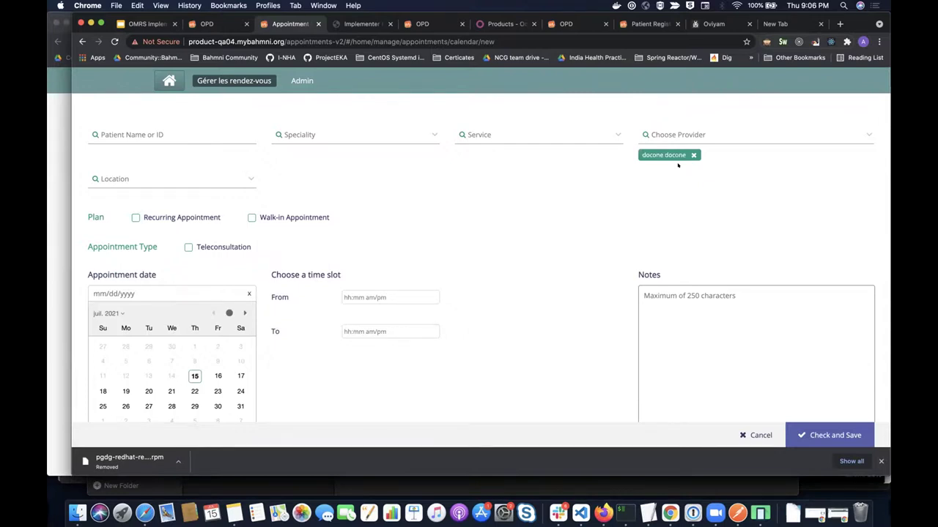
left_click(678, 173)
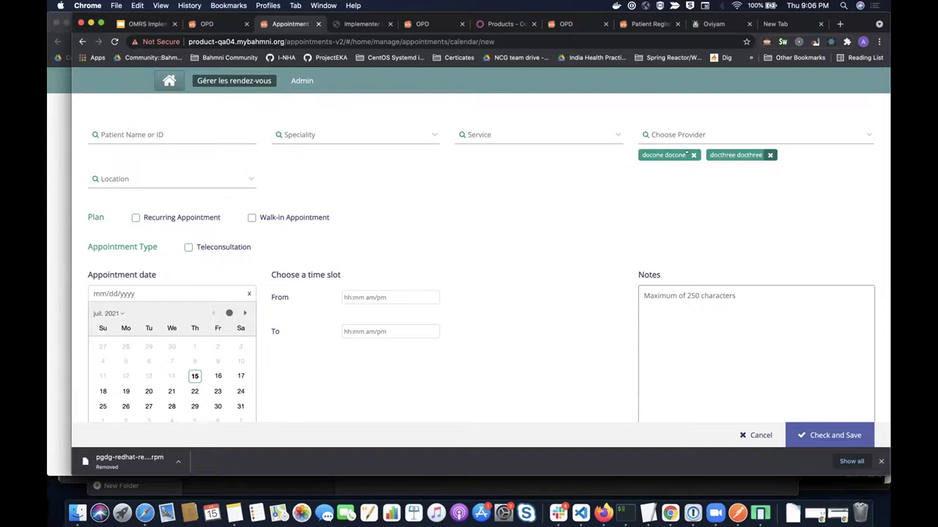
left_click(770, 154)
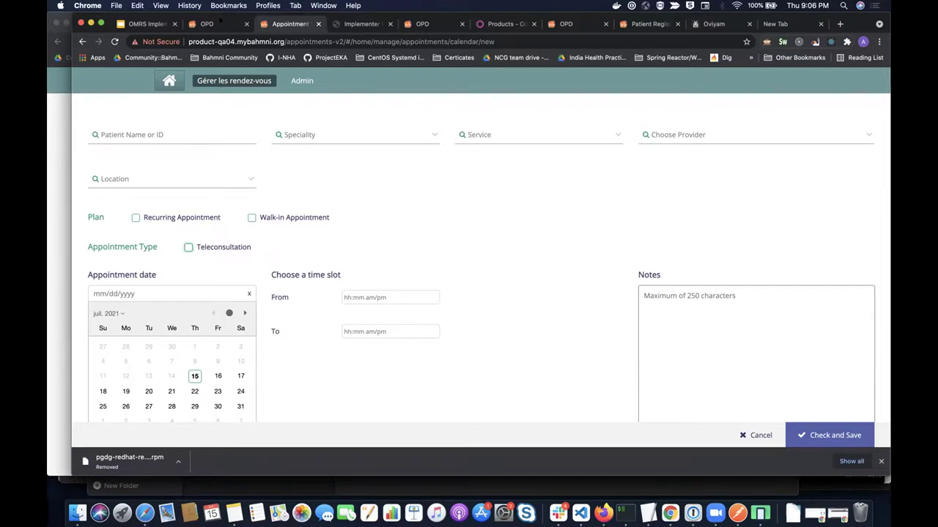
key("super+1")
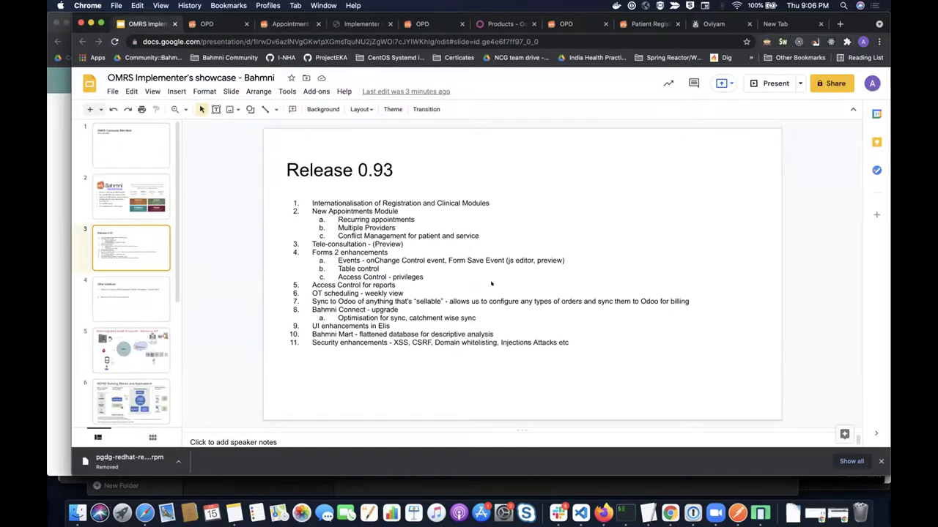
- Join the patient's General Medicine teleconsultation from the dashboard's Appointments section
key("super+2")
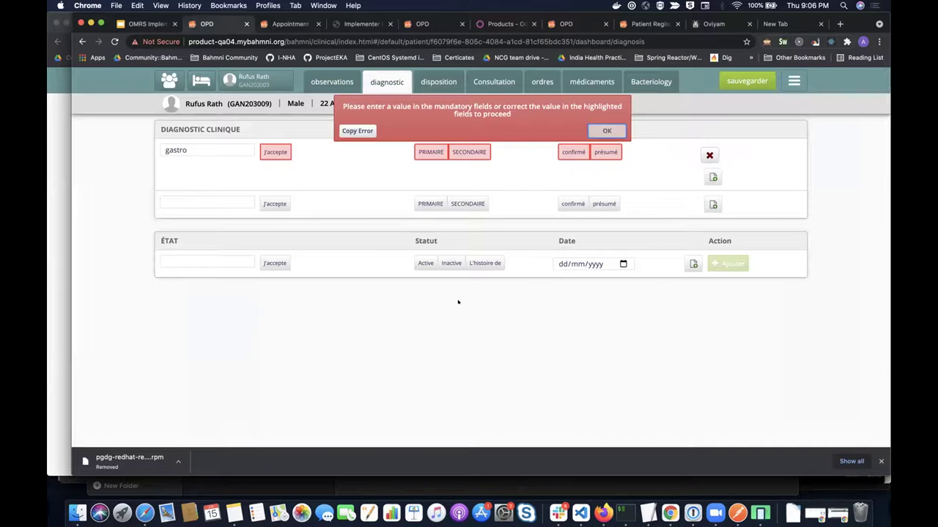
key("super+bracketleft")
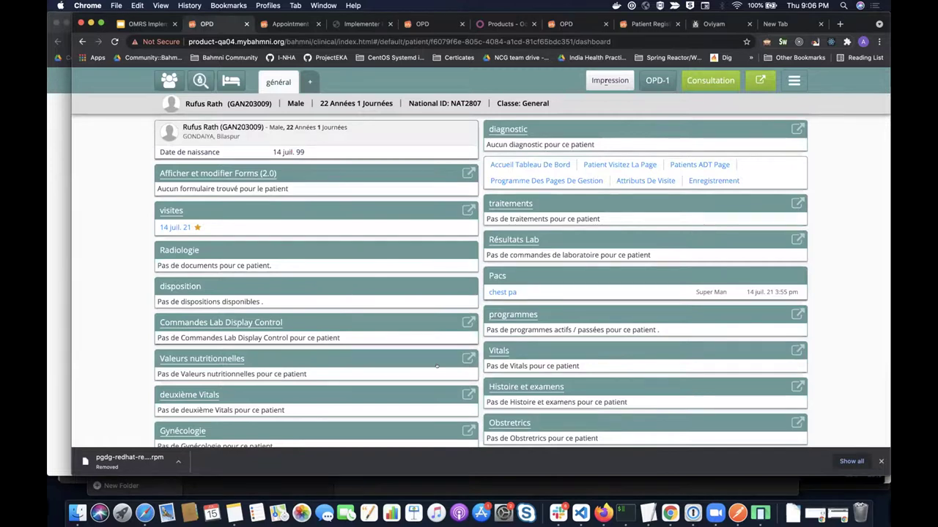
scroll(627, 179, "down", 3)
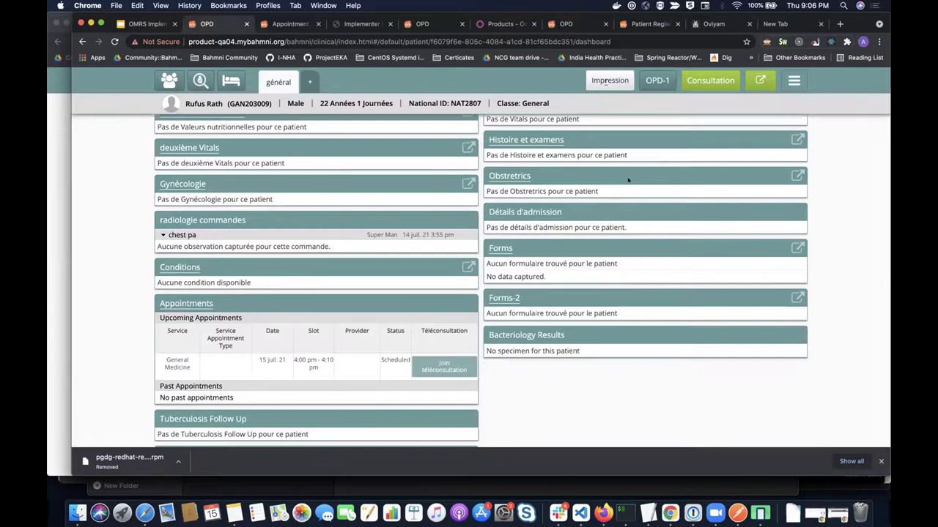
left_click(444, 366)
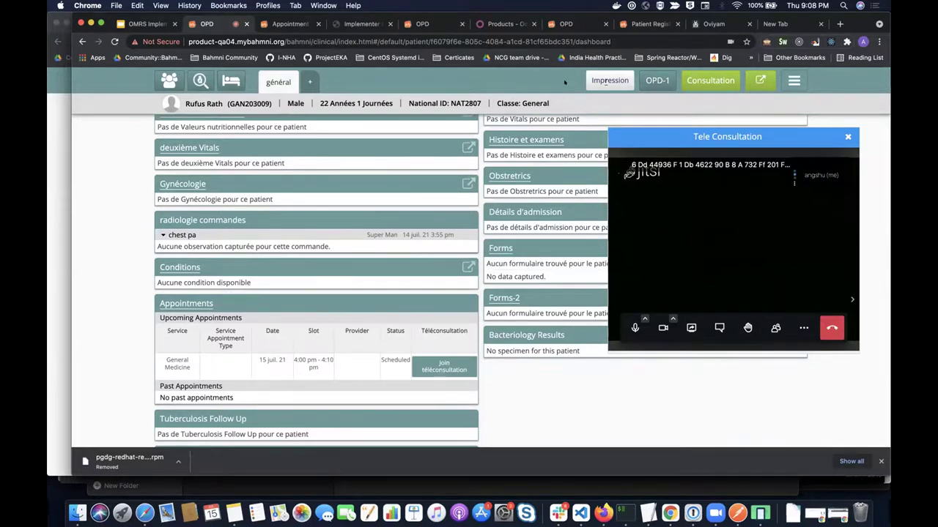
left_click(610, 80)
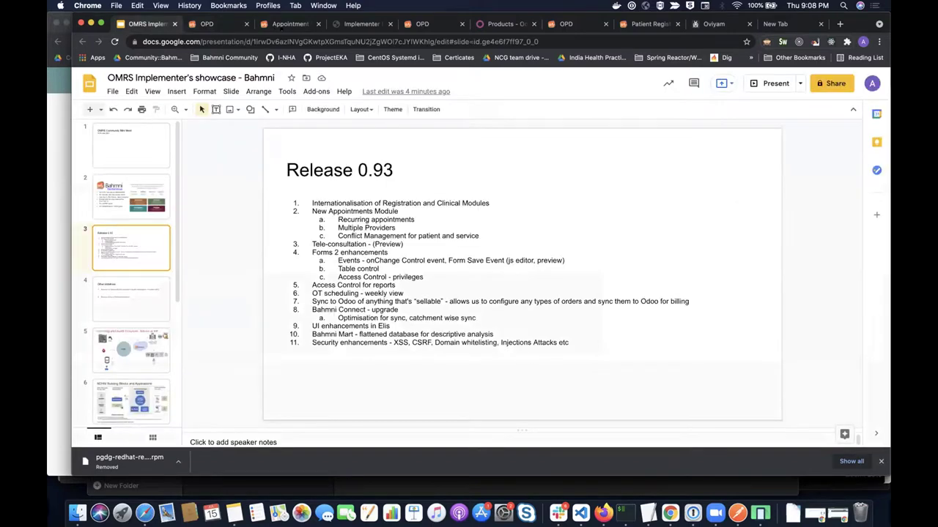
- Step from the appointment form tab to Form Builder, which shows a 'Failed to fetch' error
key("super+3")
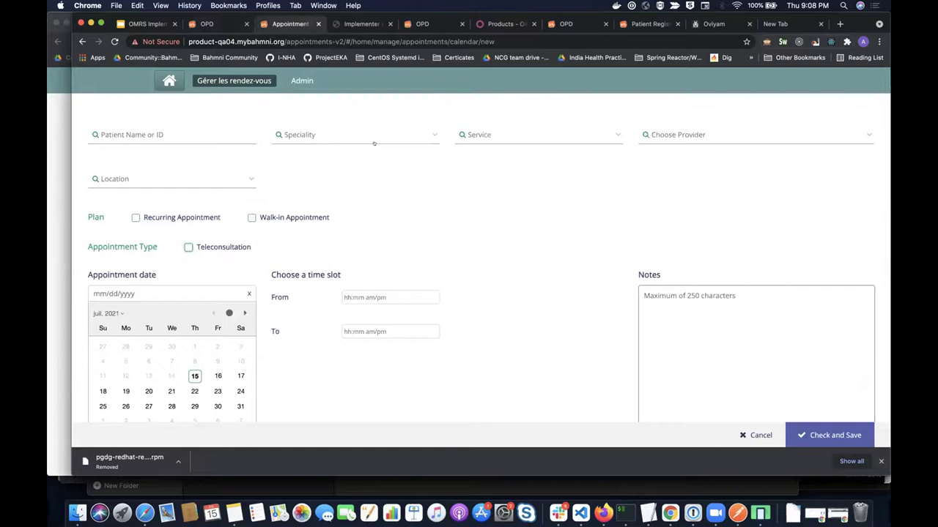
key("super+4")
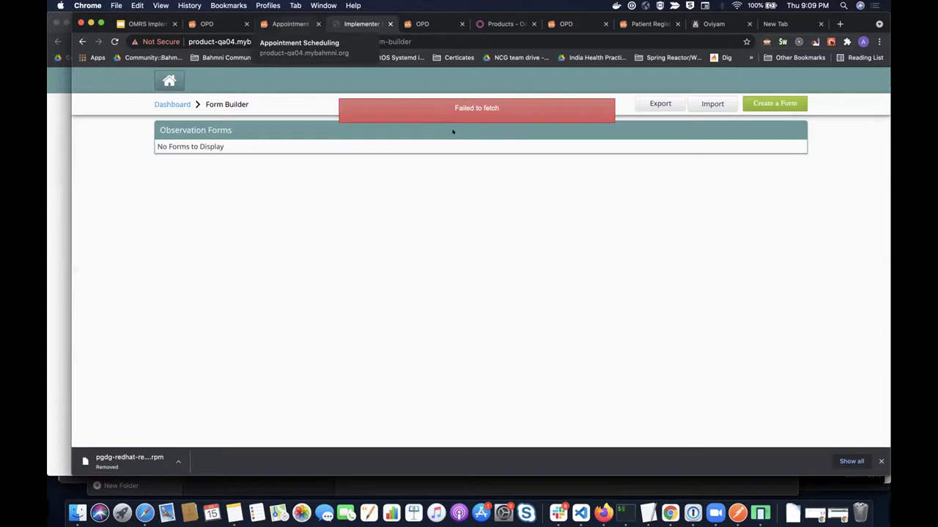
- Close the Form Builder tab and return to the showcase deck's Release 0.93 slide
key("super+2")
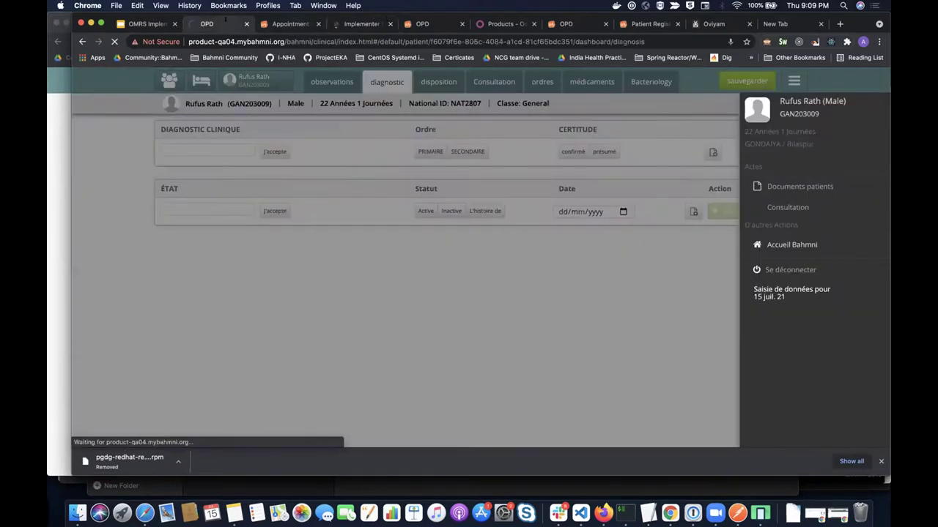
key("super+4")
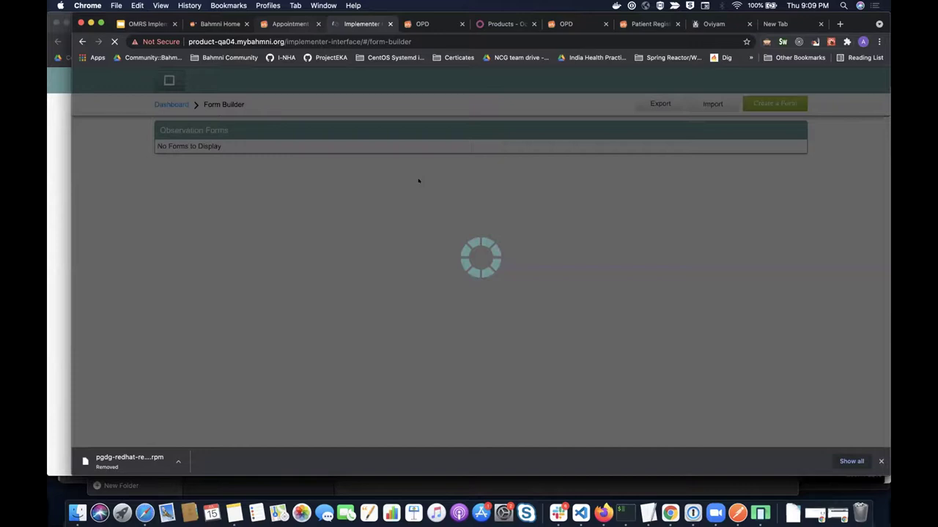
key("super+w")
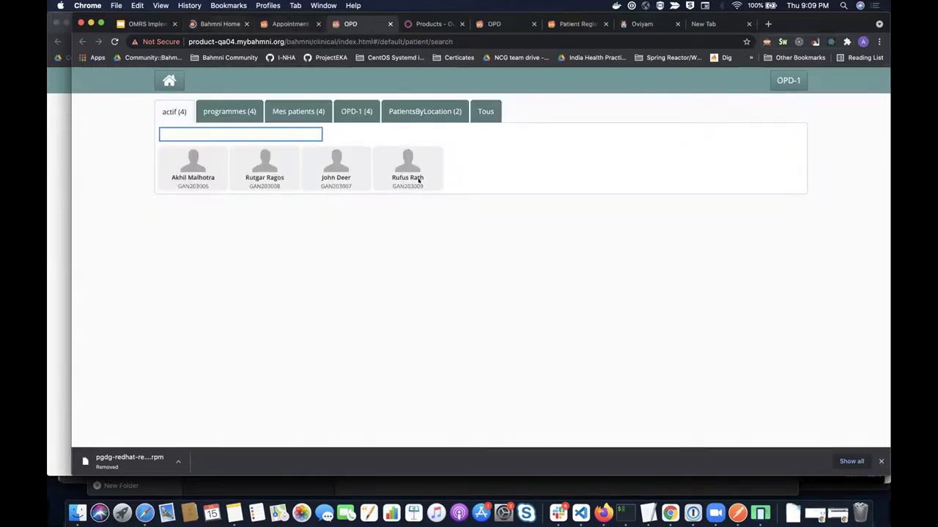
key("super+2")
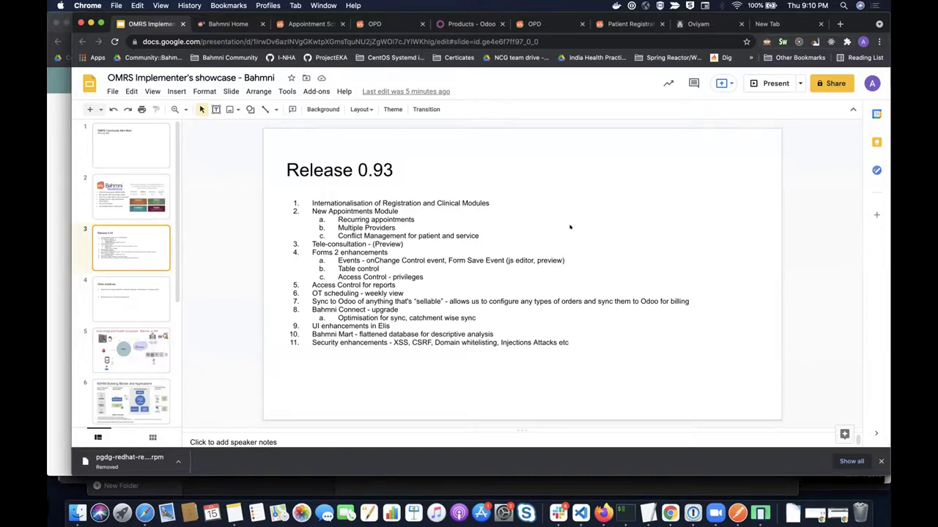
- Cycle past the Reports and NDHM APIs windows to the French-language Bahmni login window
key("super+grave")
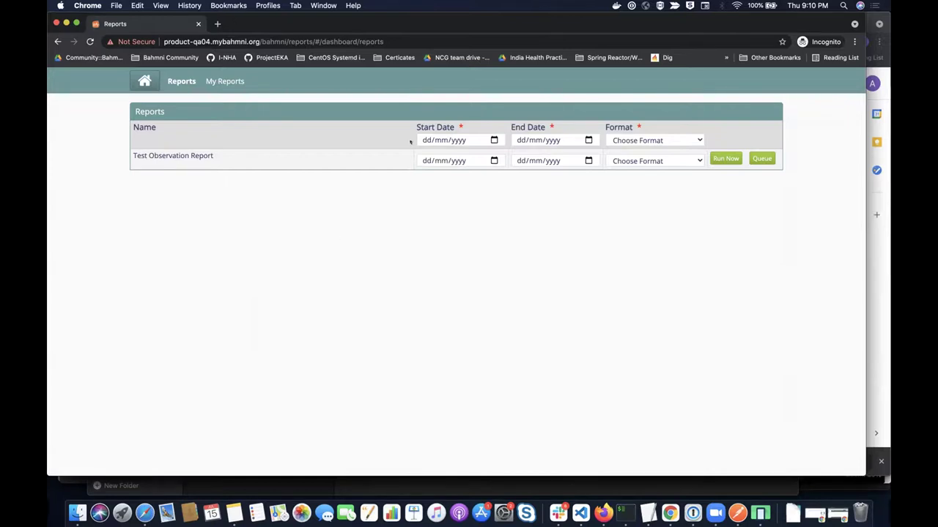
key("super+grave")
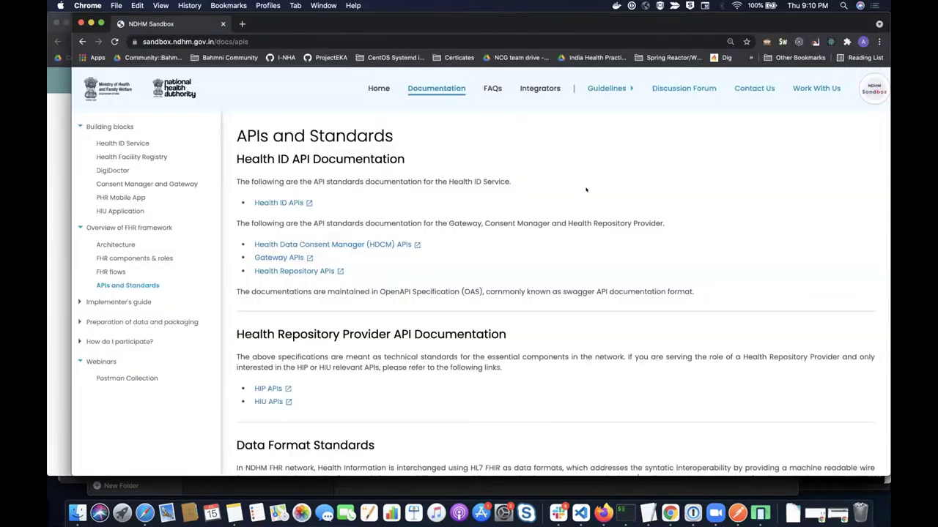
key("super+grave")
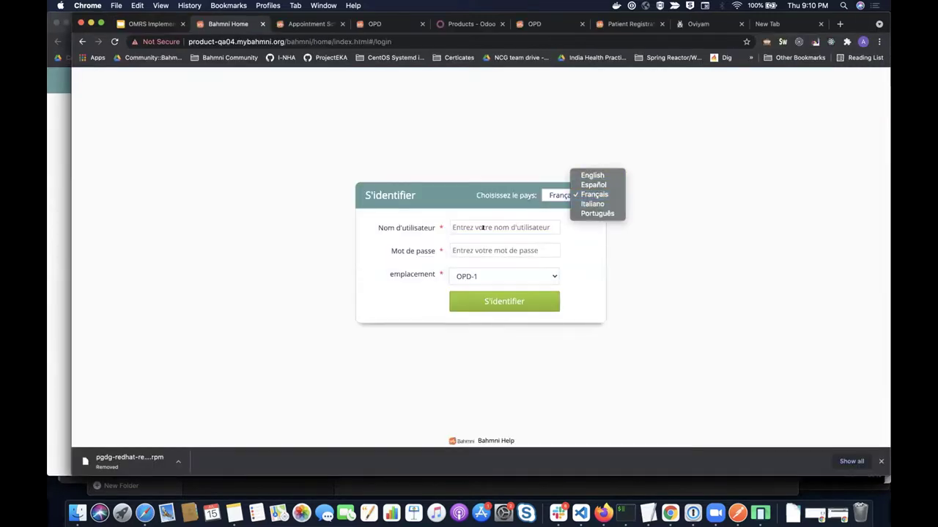
- Switch the login language to English and sign in at OPD-1 with the demo admin credentials
left_click(595, 174)
key("Tab")
type("superrman")
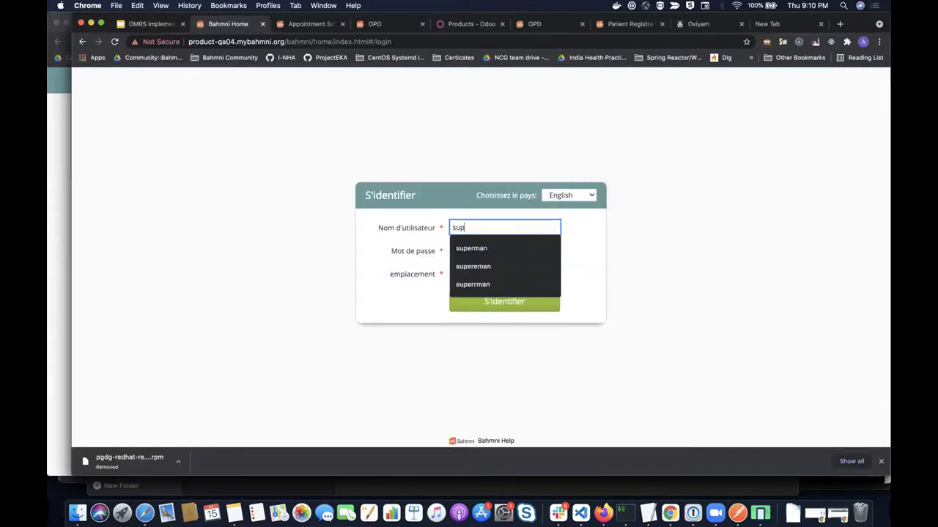
key("BackSpace")
key("BackSpace")
key("BackSpace")
key("BackSpace")
type("man")
key("Tab")
type("Admin123")
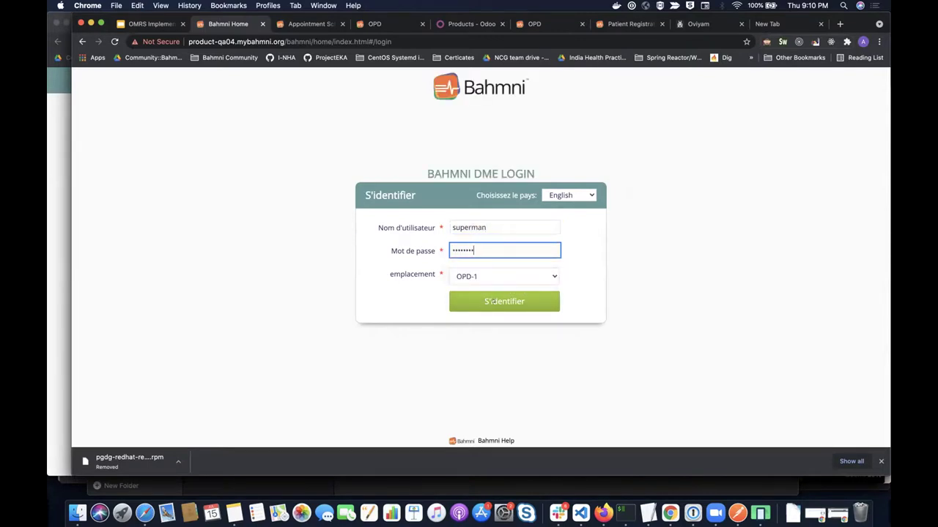
left_click(504, 301)
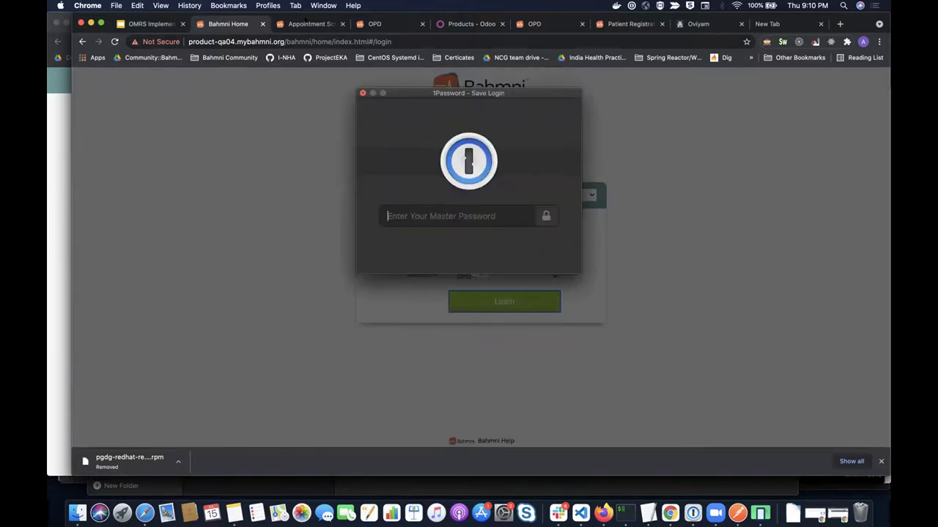
- Dismiss the password manager's save prompt and move to the Bahmni Home tab
left_click(308, 23)
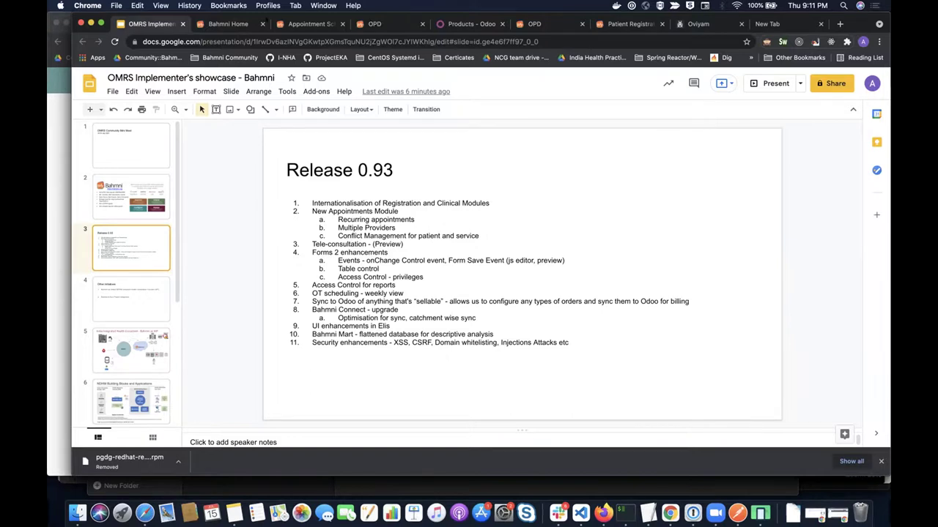
left_click(374, 23)
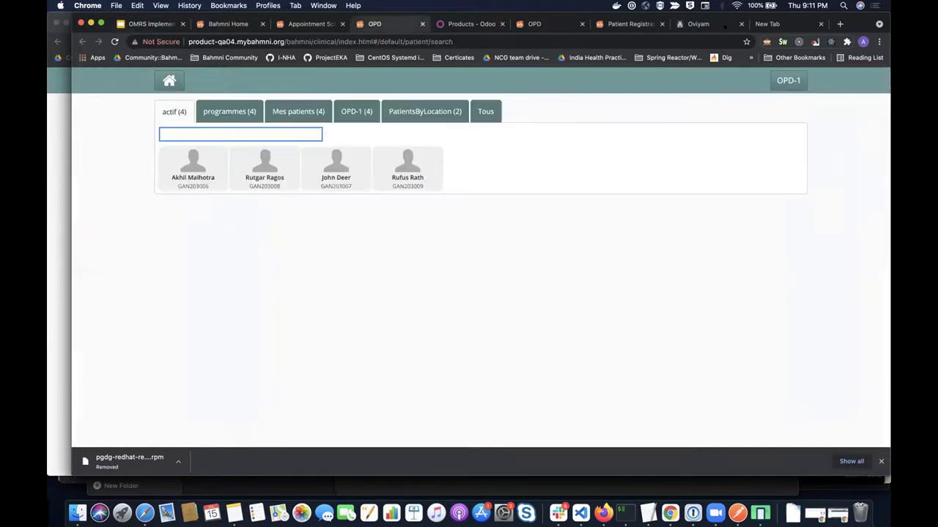
left_click(228, 23)
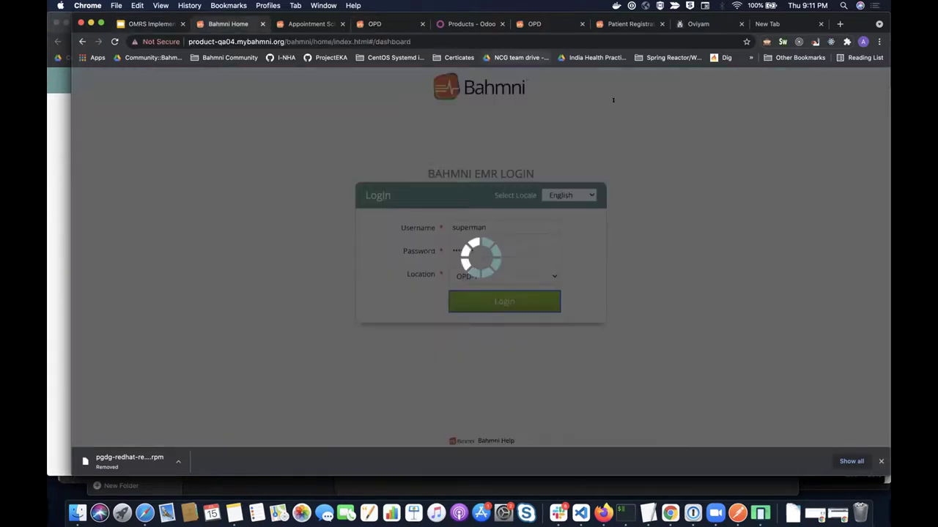
- Replace Odoo's Can be Sold filter with an 'ankle' product search, then return to Bahmni Home
key("super+5")
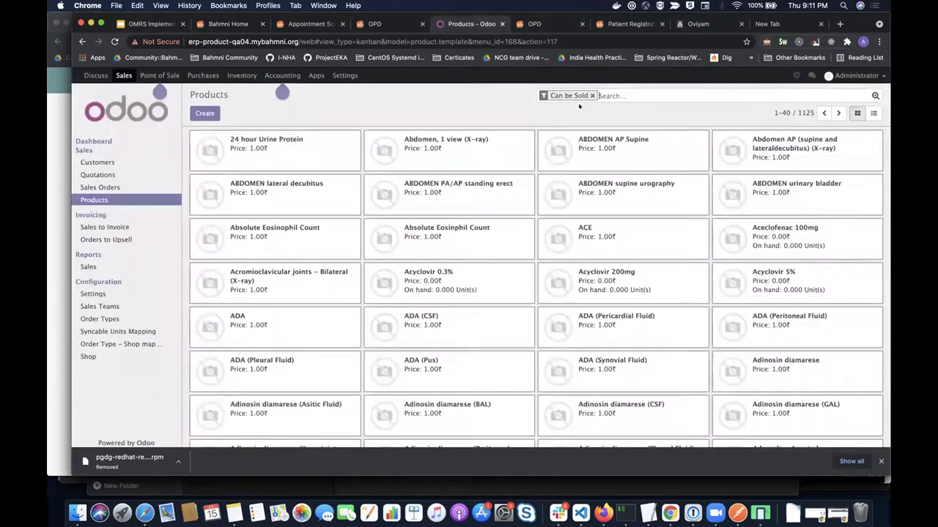
key("BackSpace")
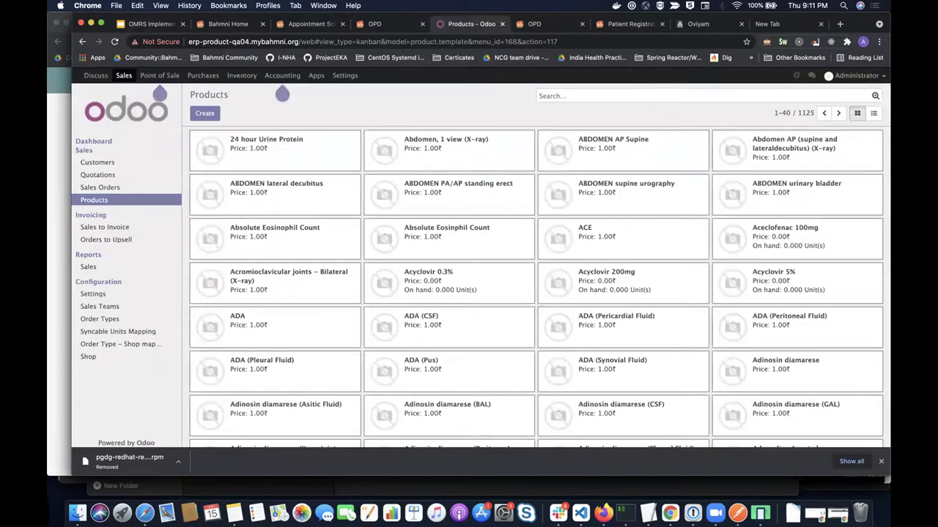
type("a")
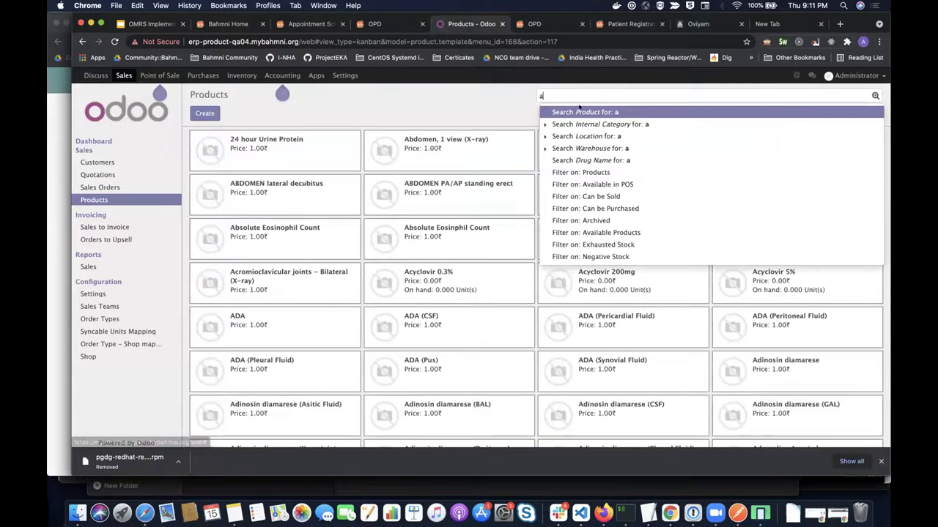
type("nkle")
key("Return")
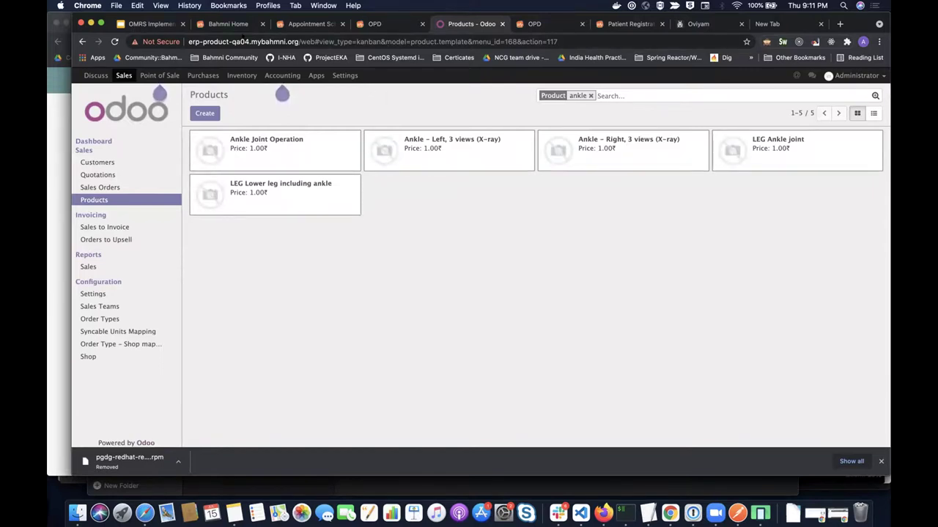
left_click(219, 24)
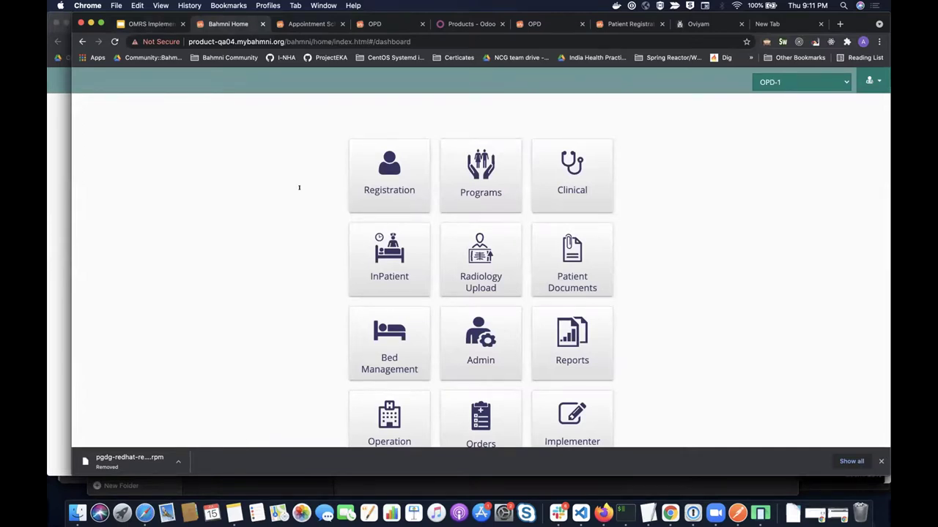
- Open the draft Test Vitals form (HEIGHT, WEIGHT, BMI) via Implementer Interface and Form Builder
scroll(469, 293, "down", 3)
left_click(572, 321)
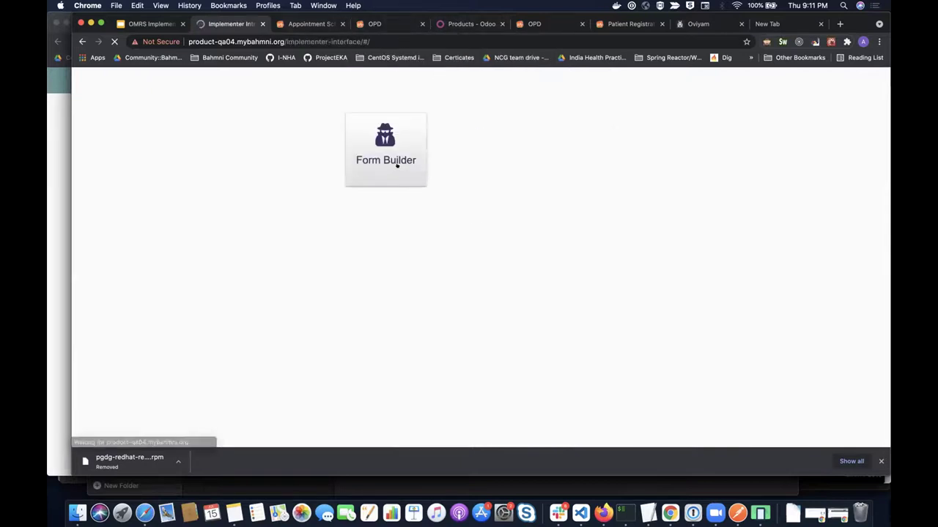
left_click(401, 164)
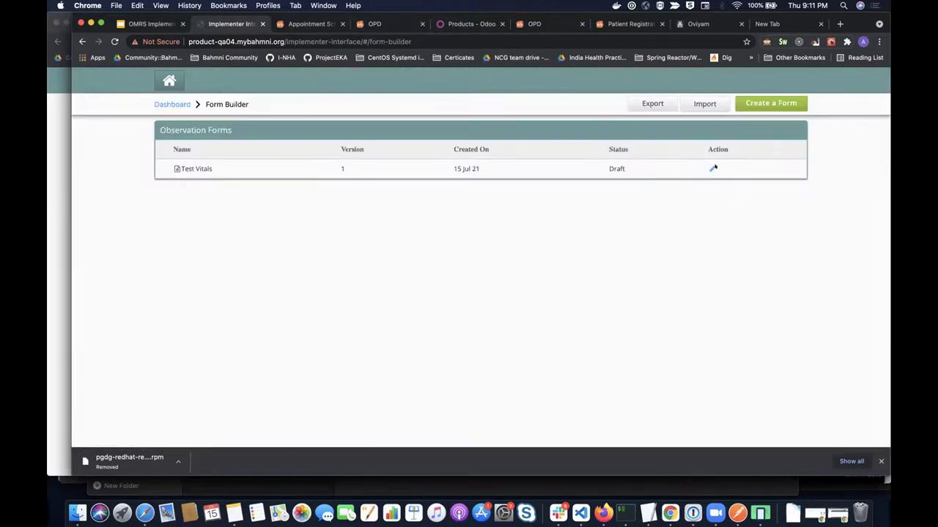
left_click(710, 168)
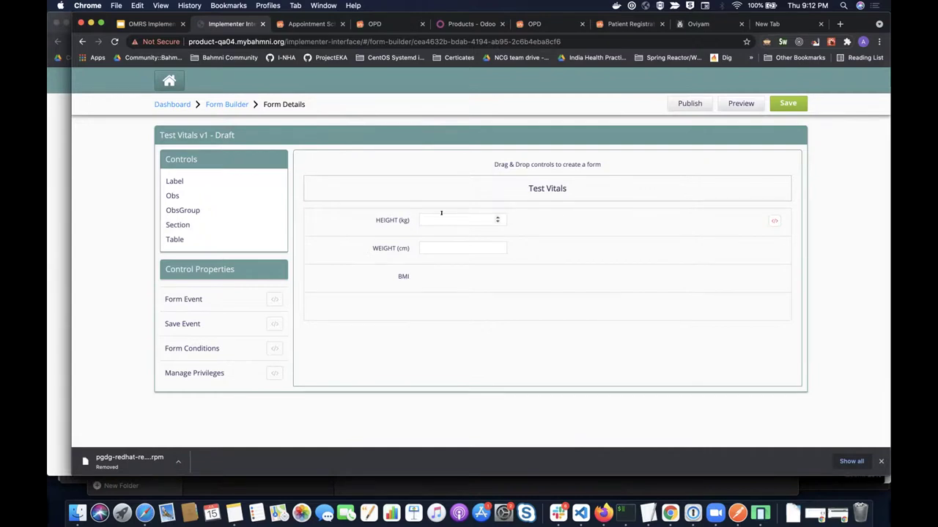
- Review the HEIGHT field properties and form privileges, then preview the draft Test Vitals form
left_click(441, 213)
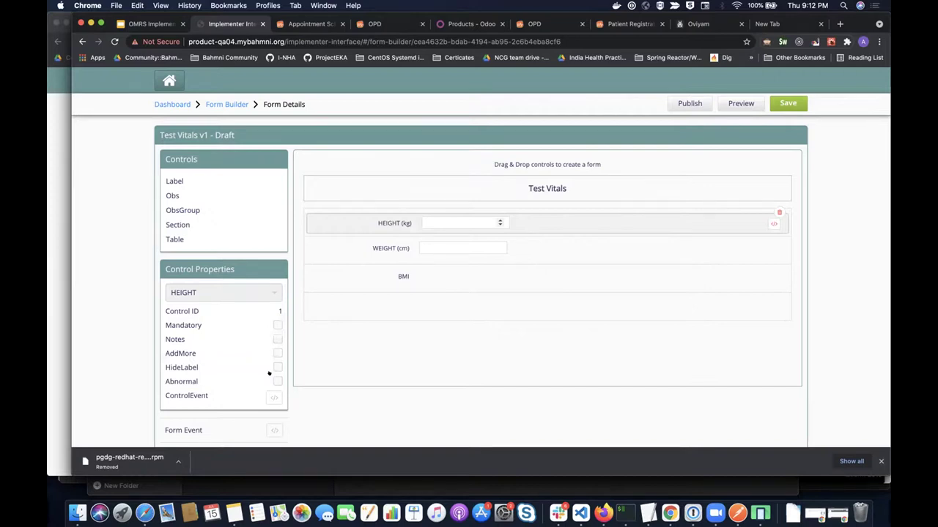
left_click(268, 374)
left_click(272, 372)
left_click(701, 93)
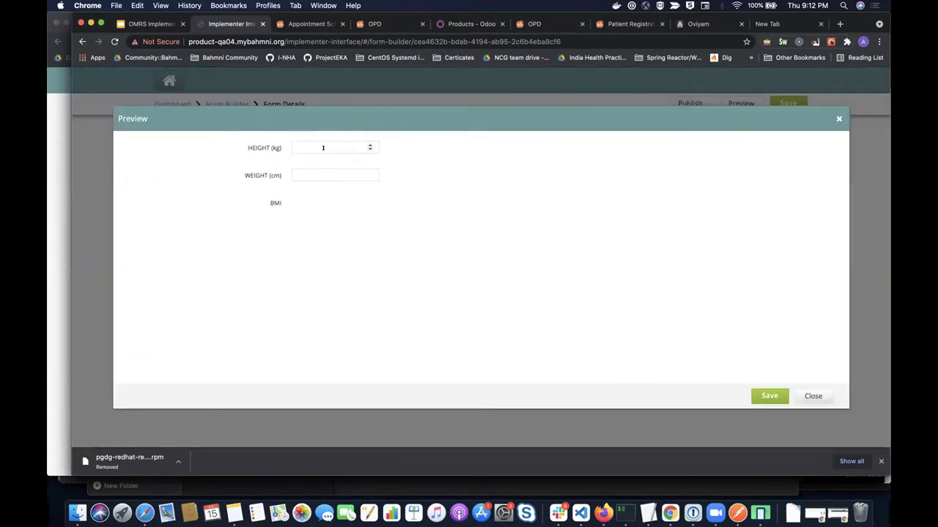
- Enter height 171 and weight 70 in the preview, check BMI shows 23.94, then close it
left_click(323, 148)
left_click(330, 175)
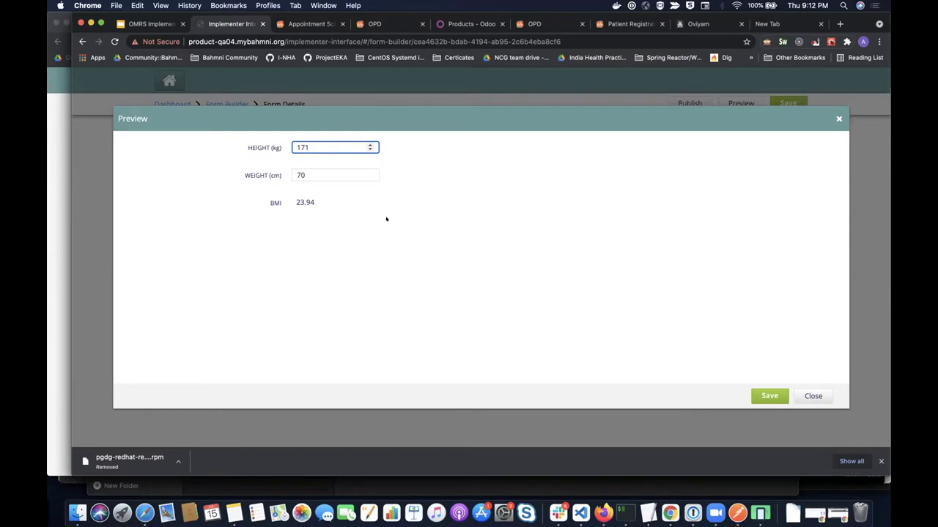
key("Escape")
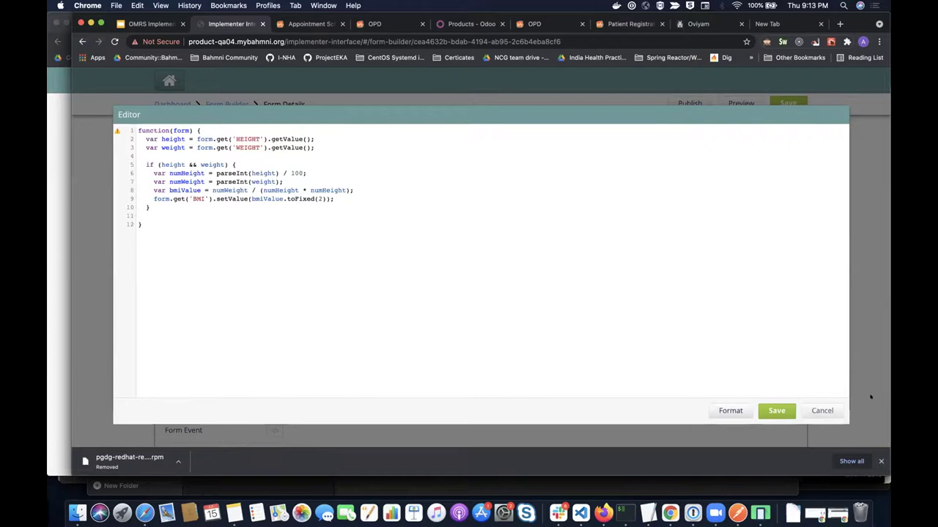
key("Escape")
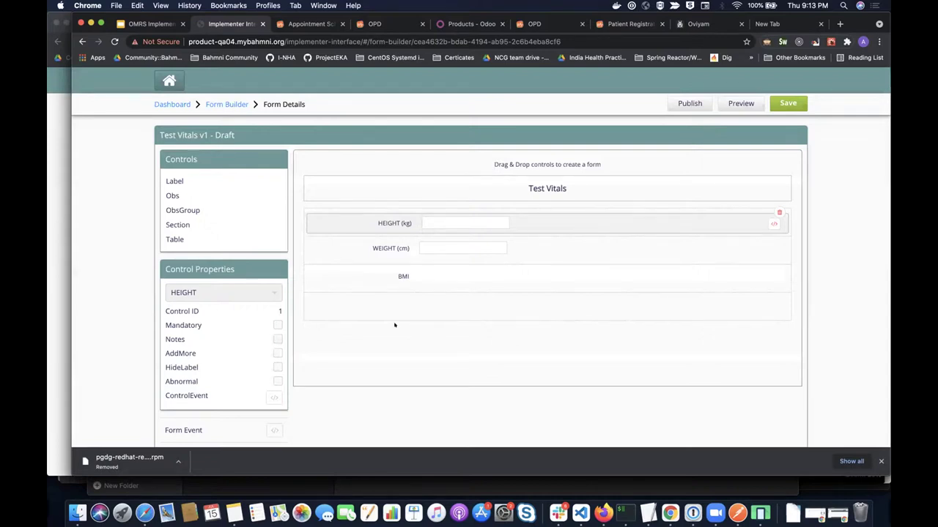
- Switch to the Chrome tab with the showcase deck's Release 0.93 slide
key("ctrl+shift+Tab")
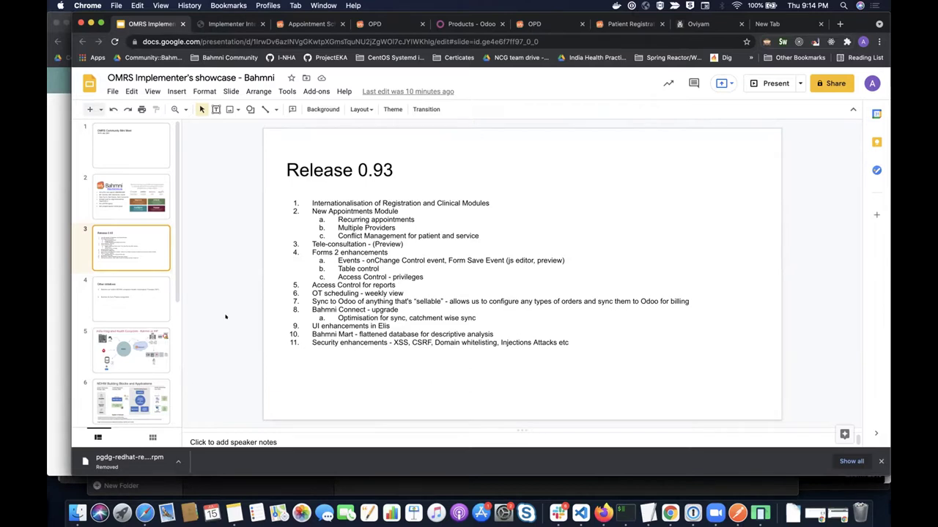
- Advance past Other initiatives to slide 5, India Integrated Health Ecosystem - Bahmni as HIP
key("Down")
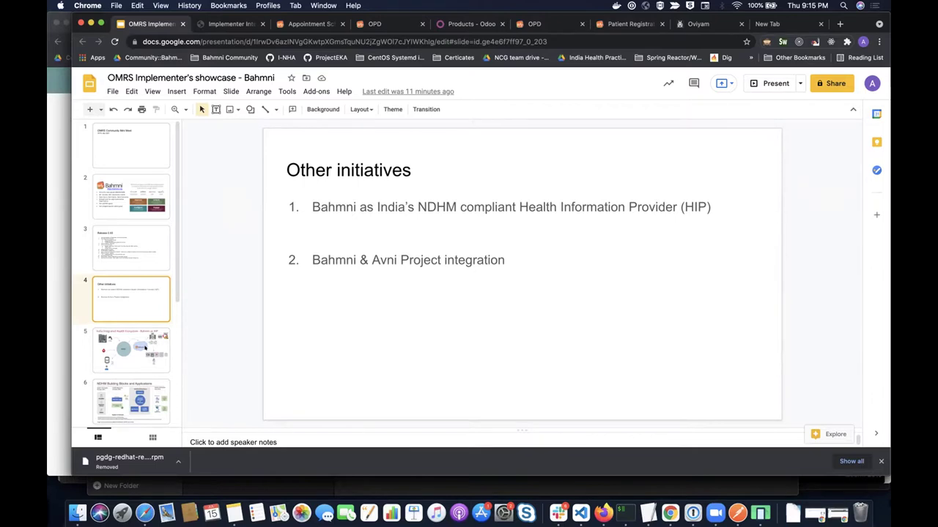
key("Down")
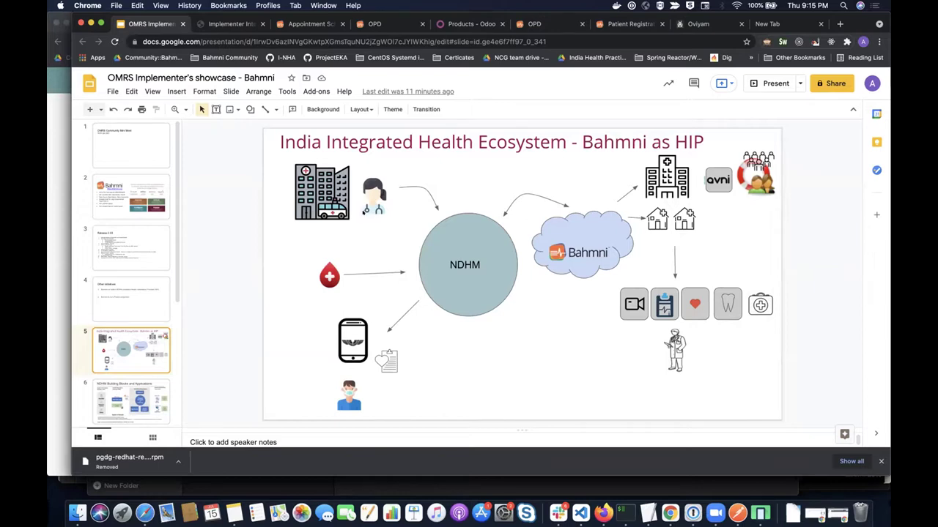
- Select and deselect the doctor illustration, then advance to slide 6, NDHM Building Blocks and Applications
left_click(364, 210)
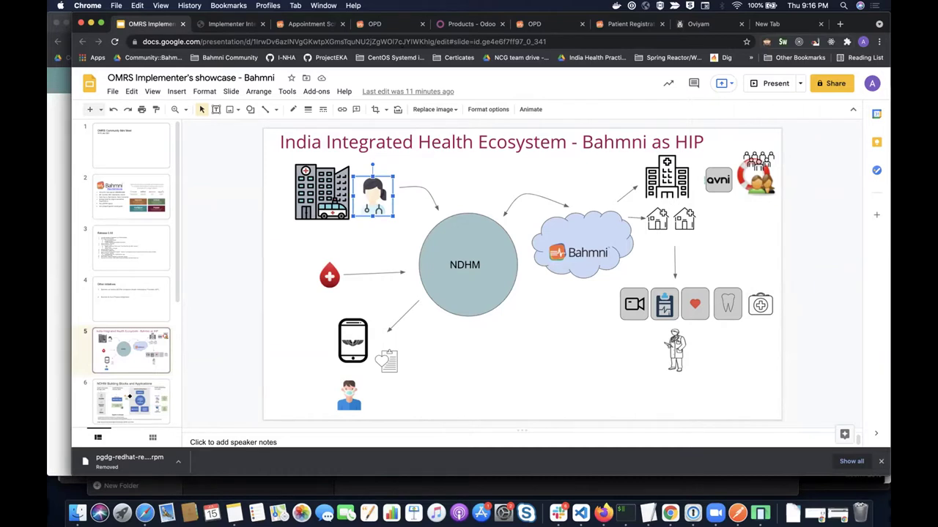
key("Escape")
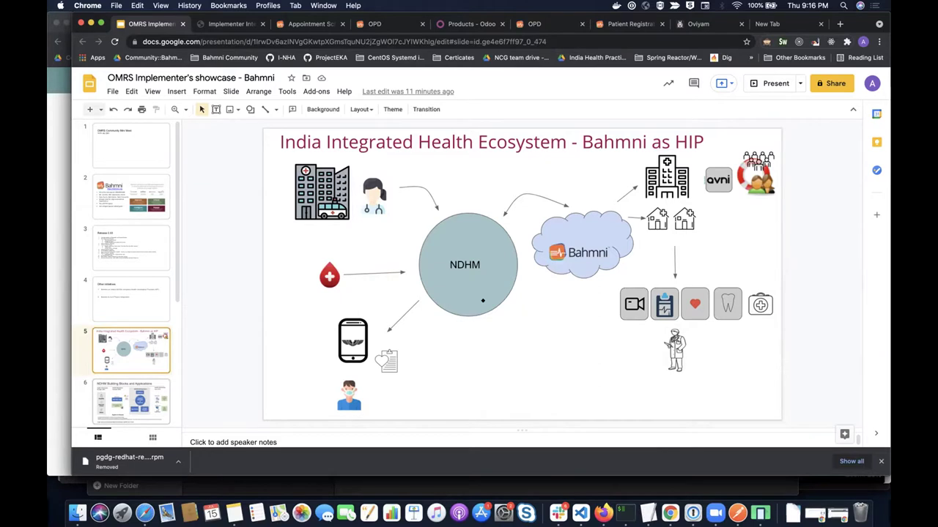
key("Down")
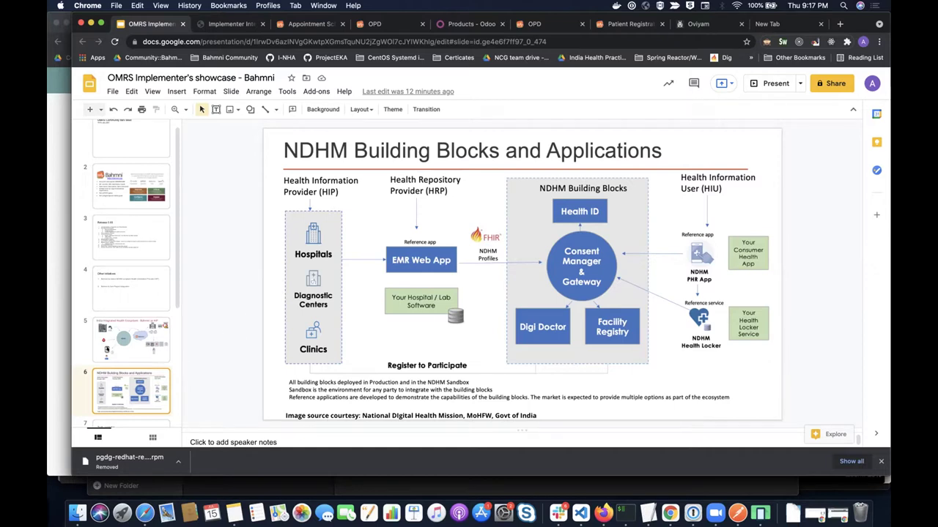
- Scroll the filmstrip, then switch to Bahmni's Patient Registration tab
scroll(130, 278, "down", 2)
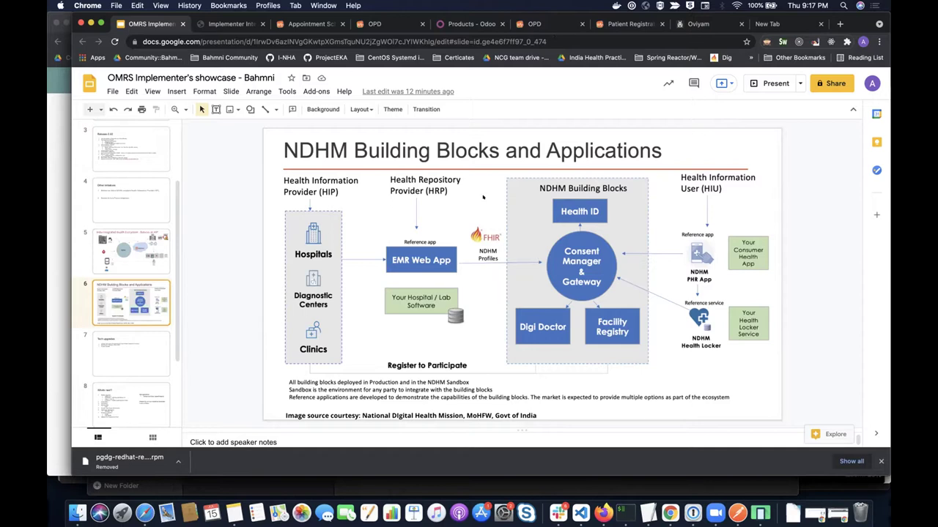
key("super+6")
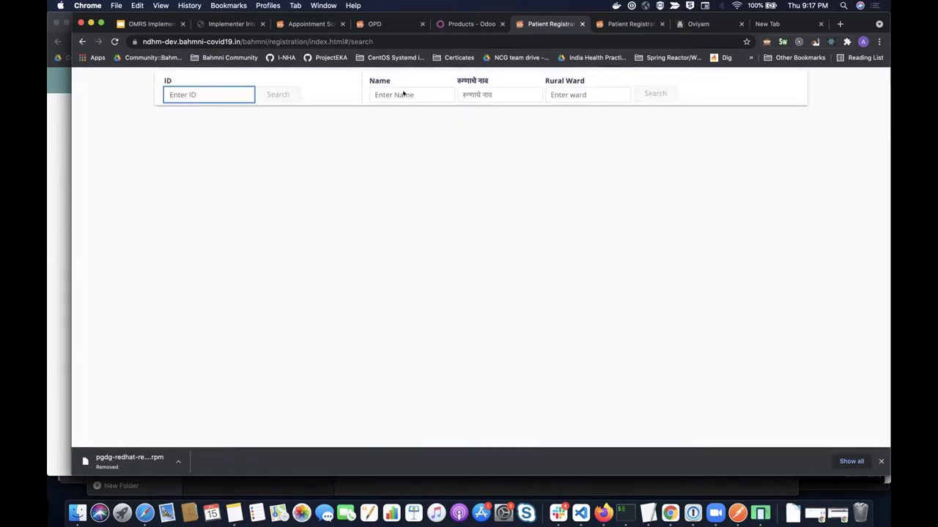
- Search registrations by the patient's name and open the single matching patient's record
left_click(403, 94)
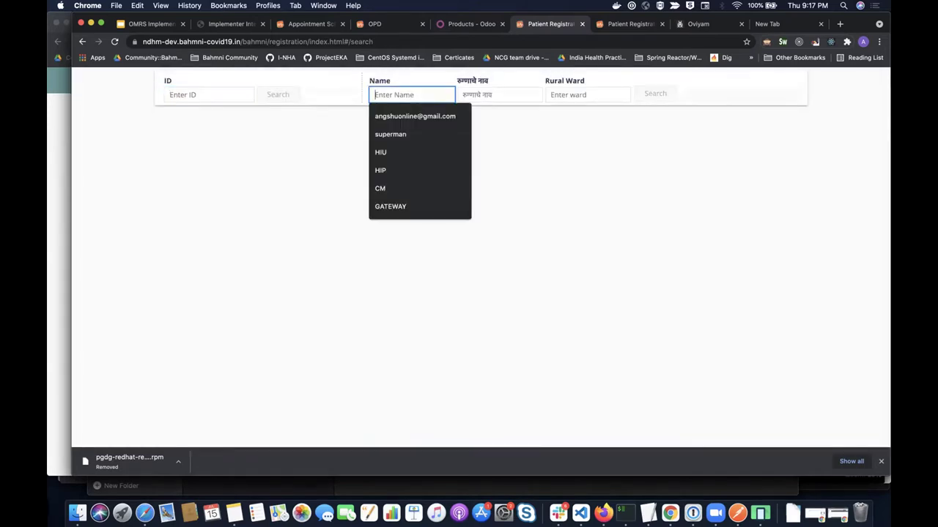
type("Angshum")
left_click(426, 139)
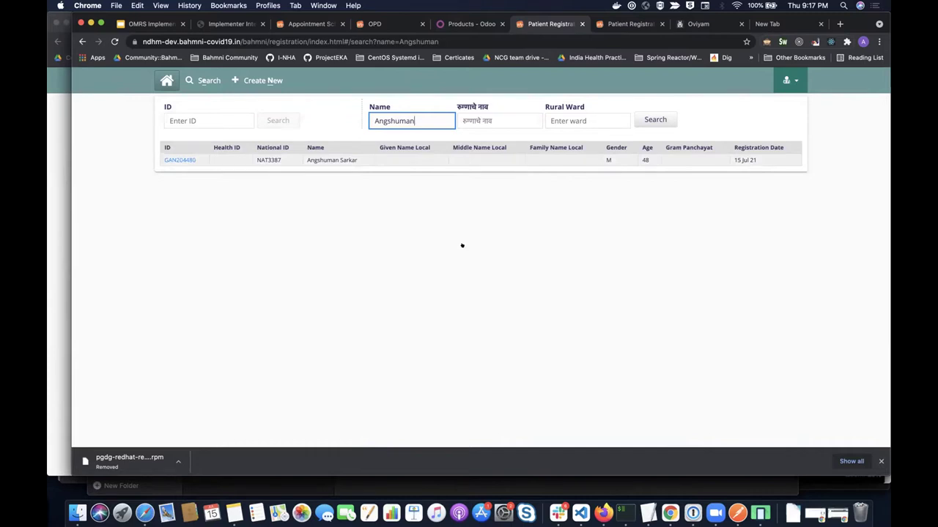
key("Return")
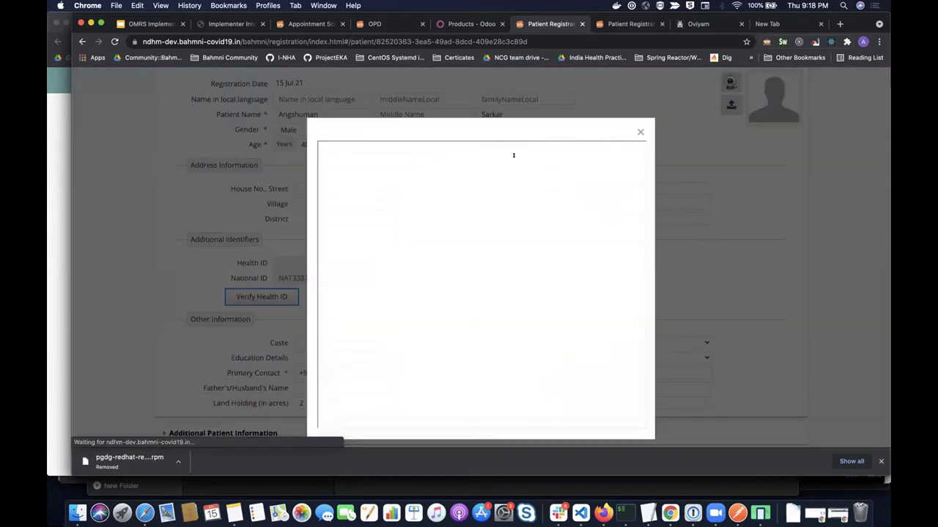
- Enter the patient's Health ID, set authentication mode to MOBILE_OTP, then close the verification dialog
type("angshu")
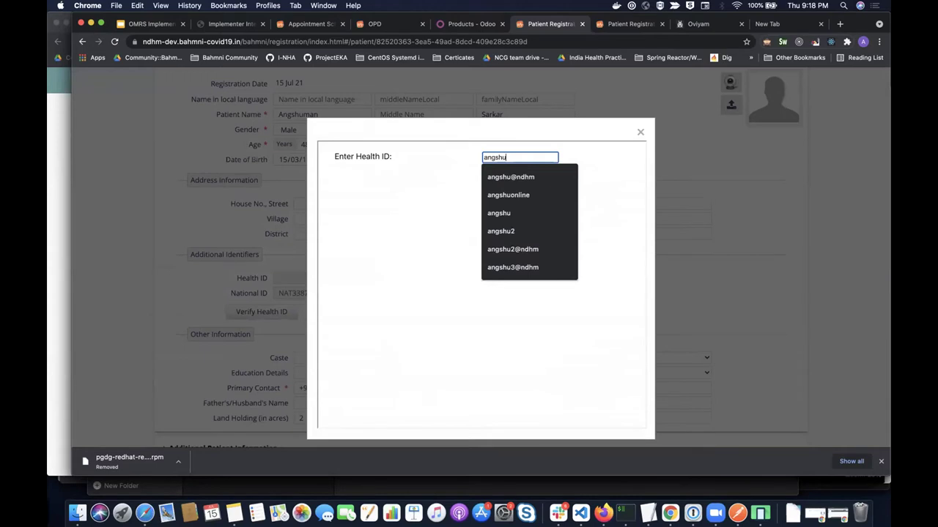
type("@")
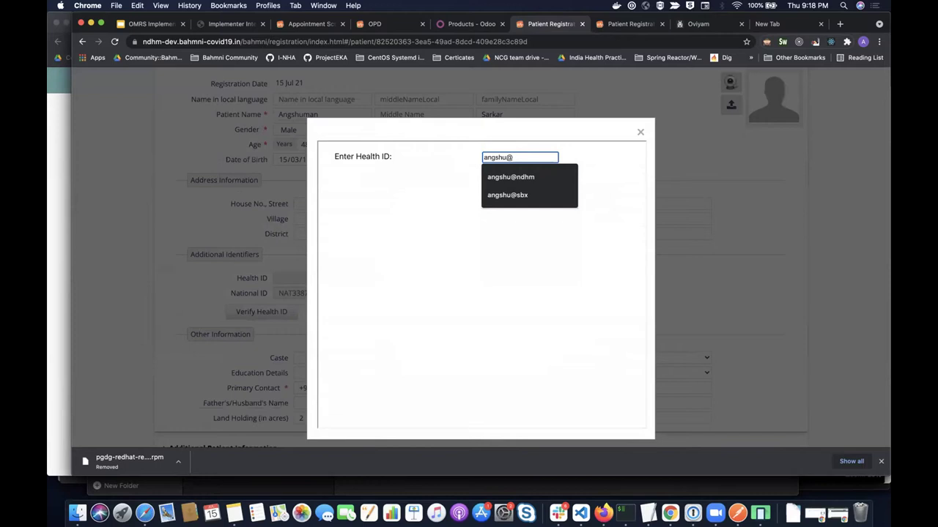
left_click(490, 177)
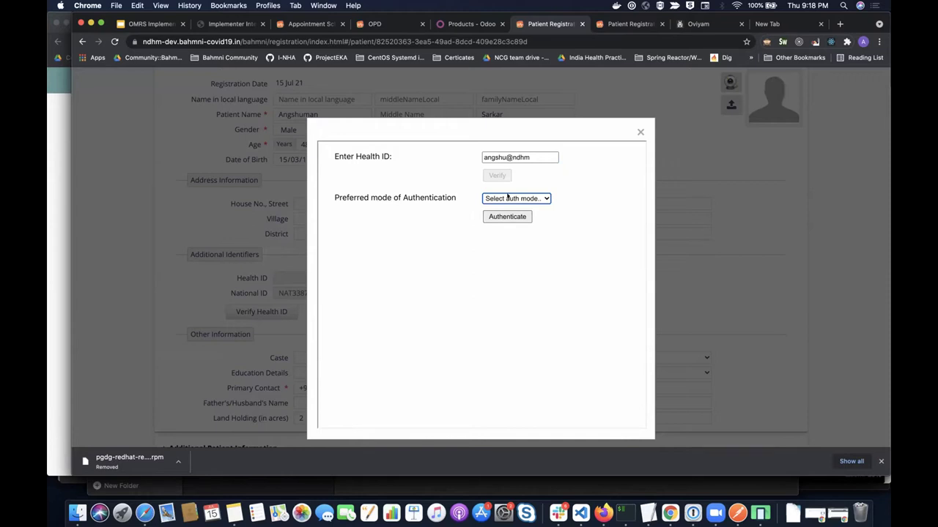
left_click(516, 198)
left_click(509, 216)
left_click(506, 198)
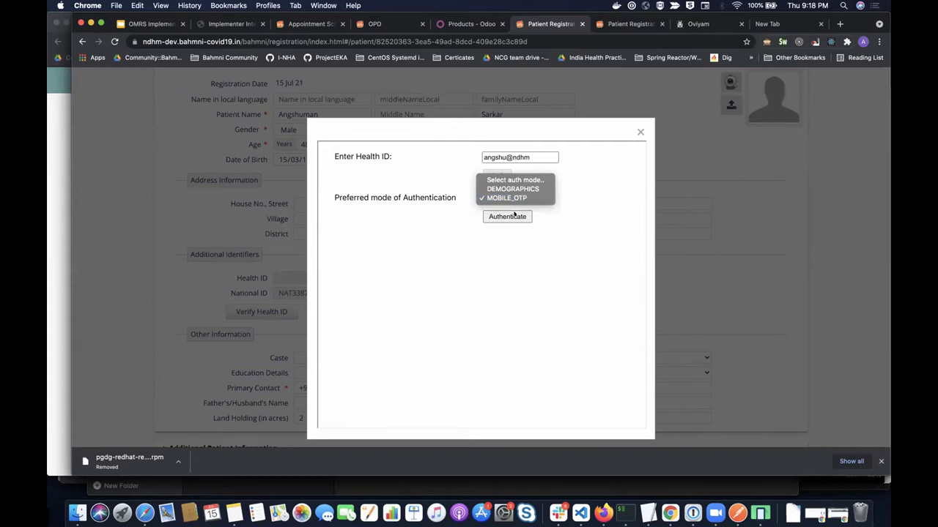
left_click(515, 214)
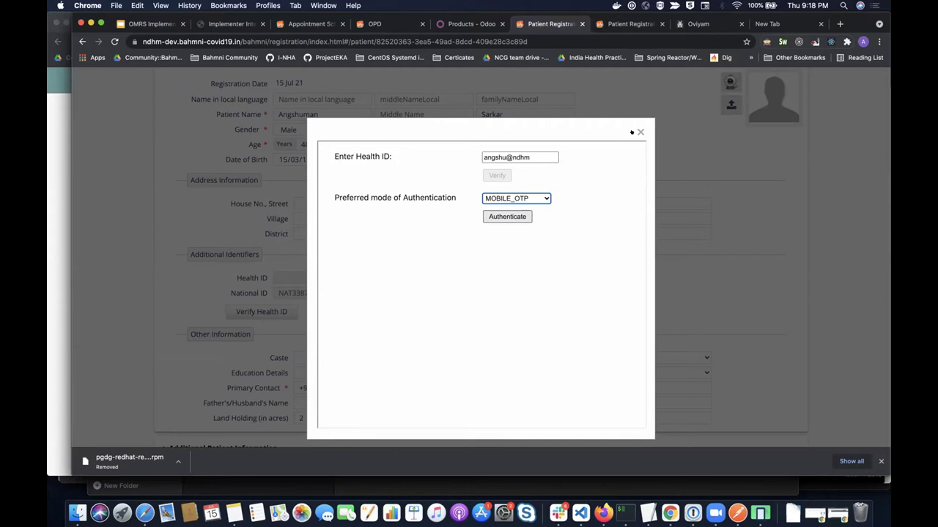
left_click(639, 131)
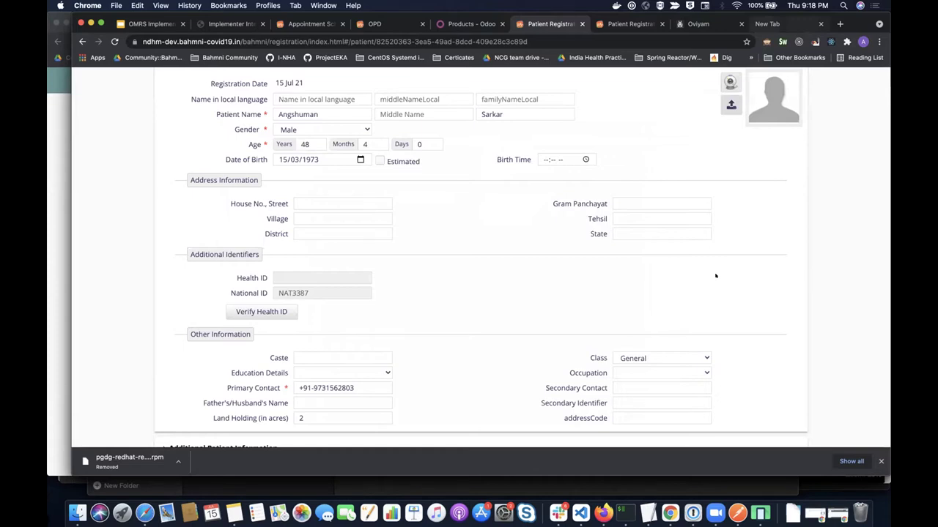
- On the phone emulator, log in to the PHR app with the patient's PHR address and password
key("super+Tab")
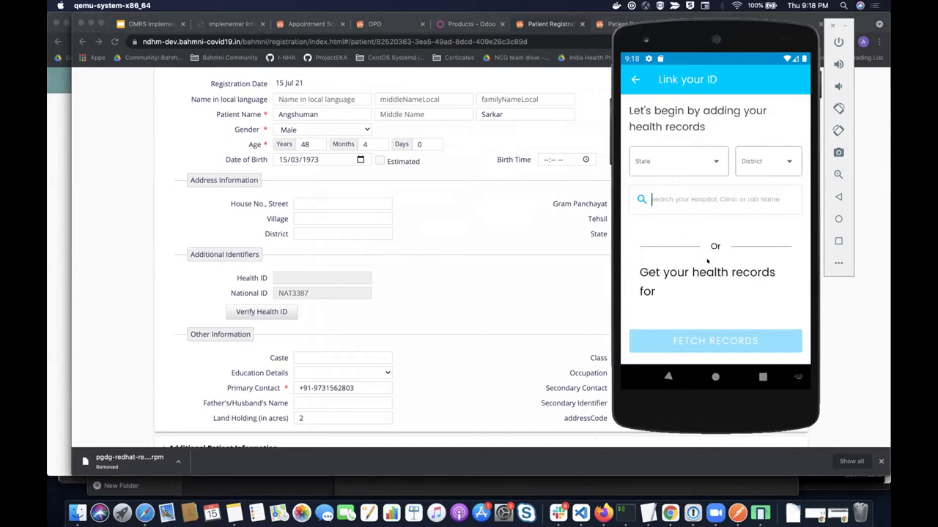
type("Bahmni")
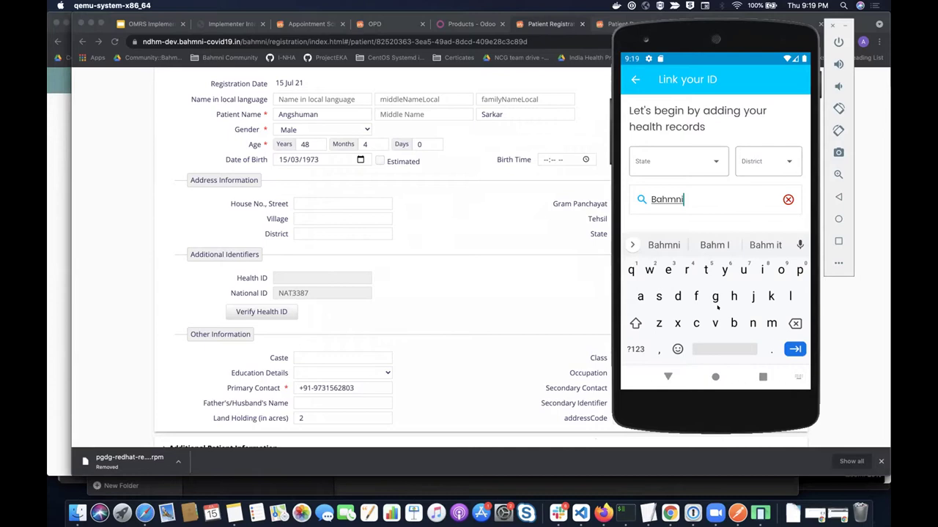
scroll(709, 172, "down", 5)
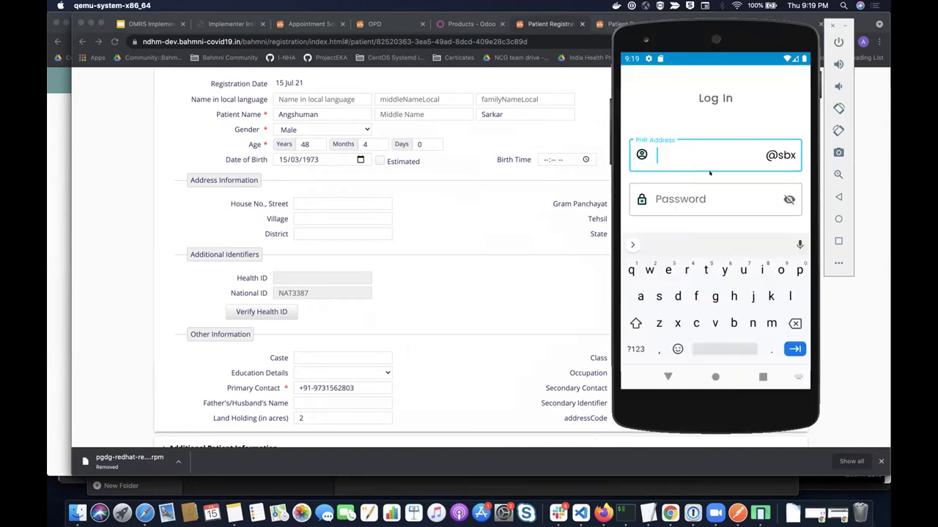
type("angshu")
key("Tab")
type("ee")
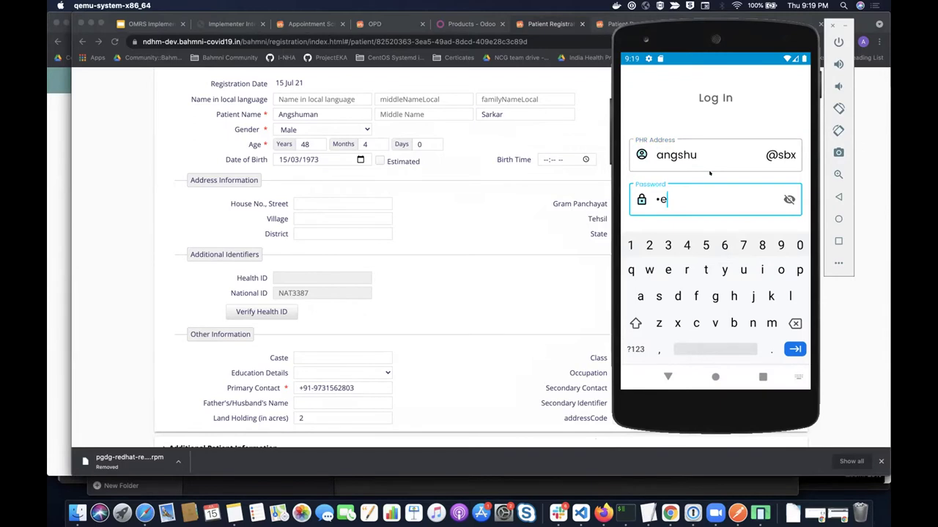
type("st@1234")
left_click(667, 377)
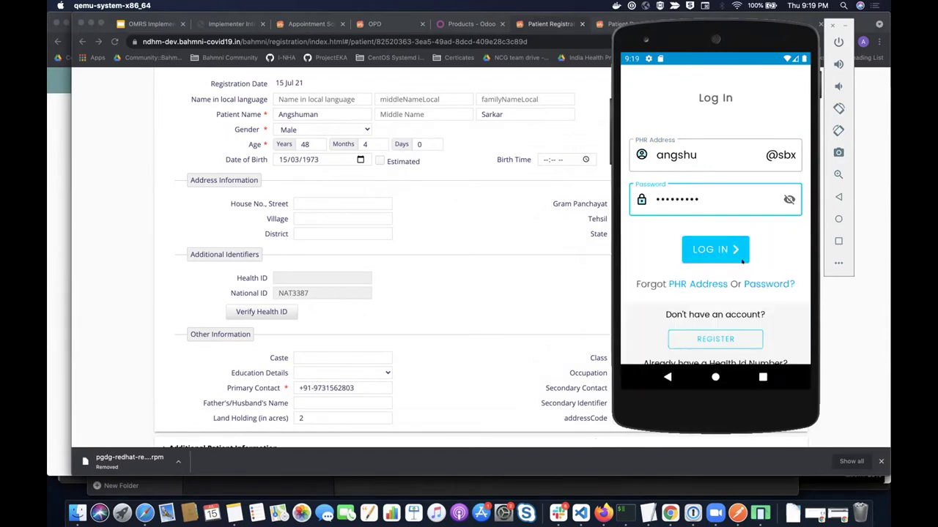
left_click(741, 259)
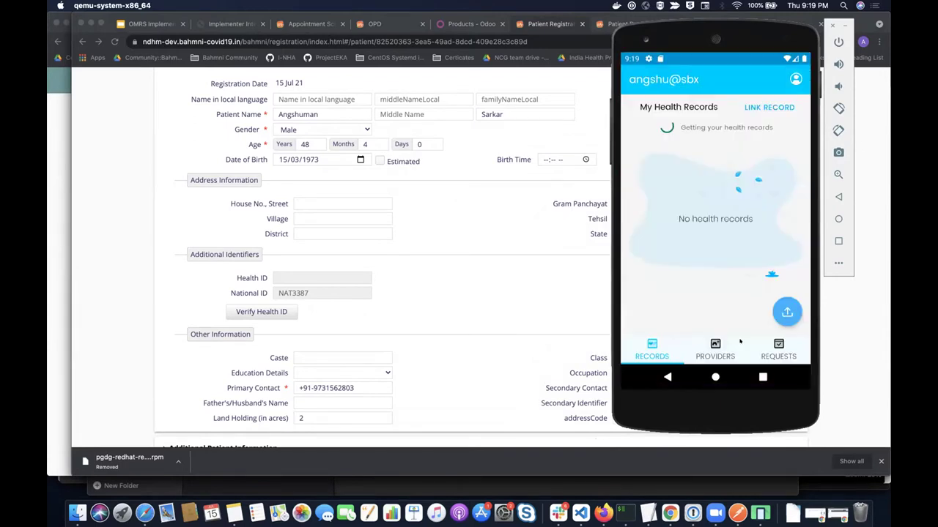
- From providers, search for the 'bahmni' hospital and fetch the patient's matching records
left_click(738, 343)
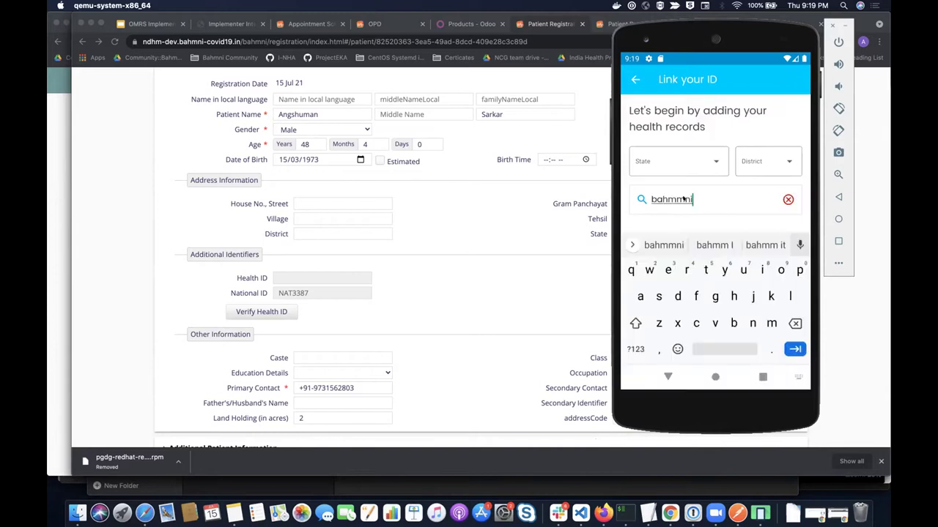
key("BackSpace")
key("BackSpace")
key("BackSpace")
type("ni")
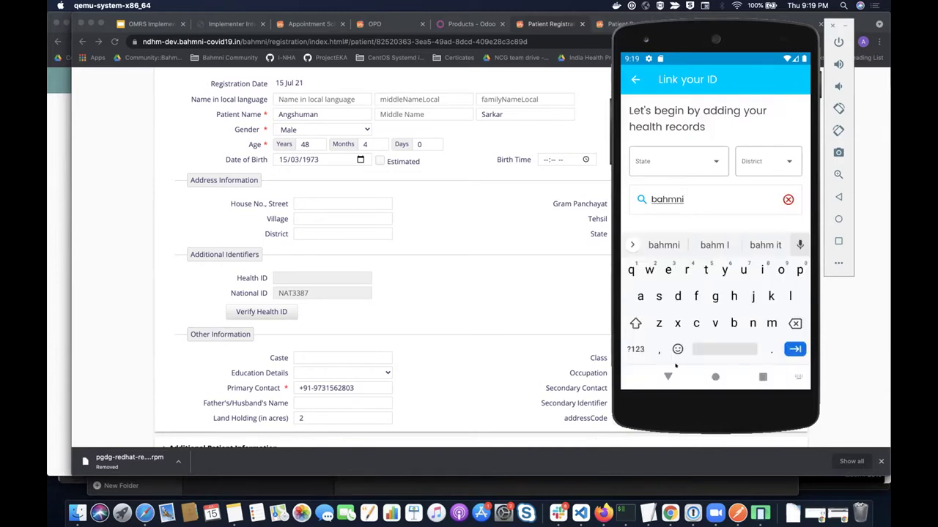
left_click(668, 374)
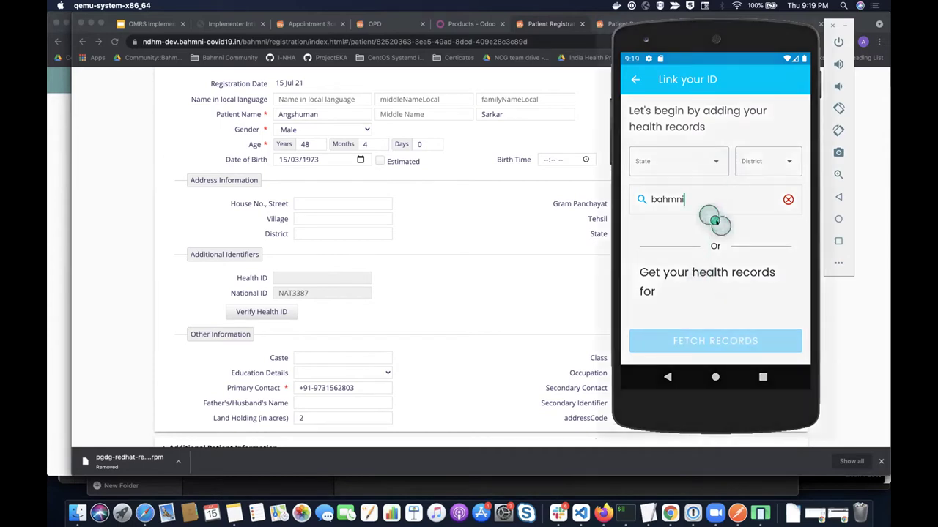
key("super+Left")
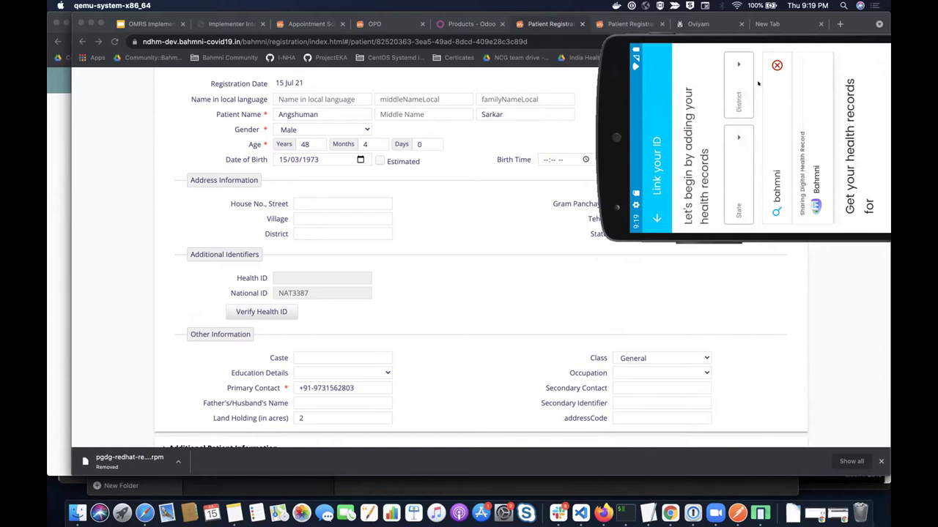
mouse_move(752, 87)
left_mouse_down()
mouse_move(843, 188)
mouse_move(691, 58)
left_mouse_up()
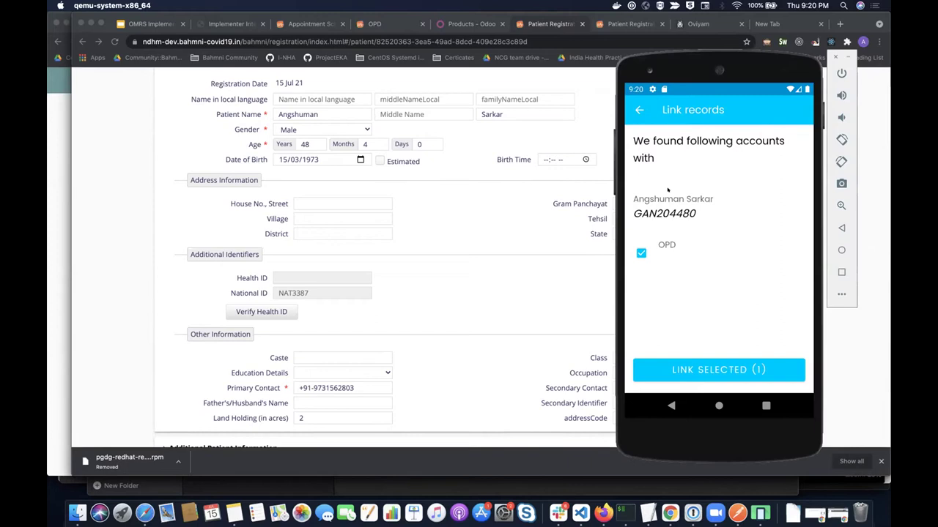
- Try linking the one selected OPD record, ending on an empty hospital search in Link your ID
left_click(718, 370)
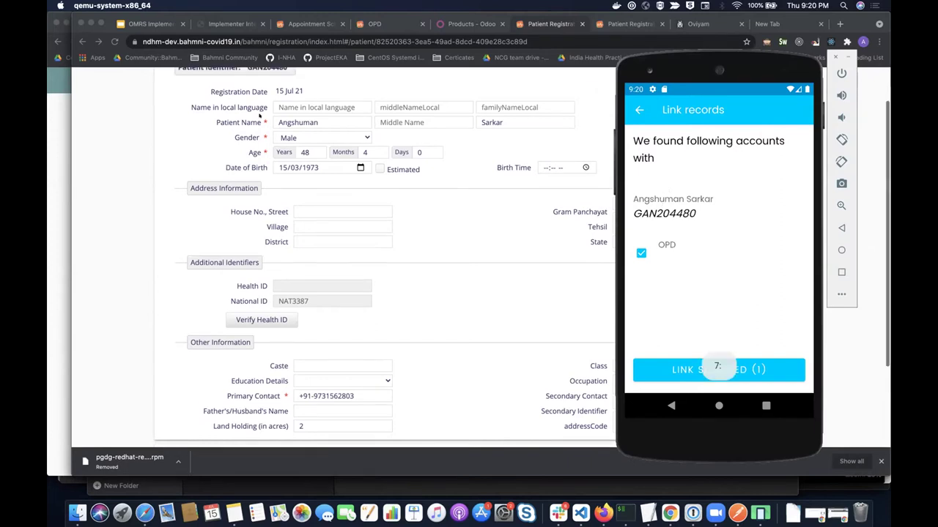
scroll(265, 115, "up", 2)
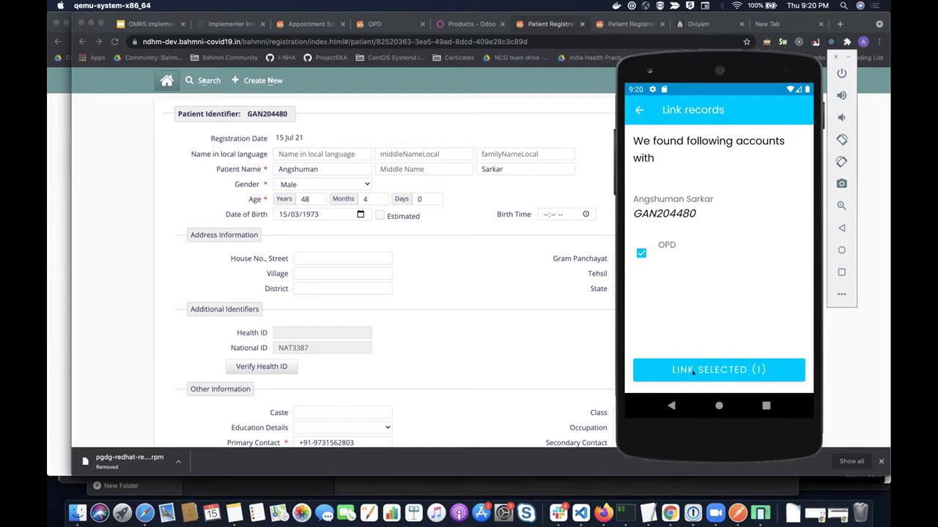
left_click(692, 371)
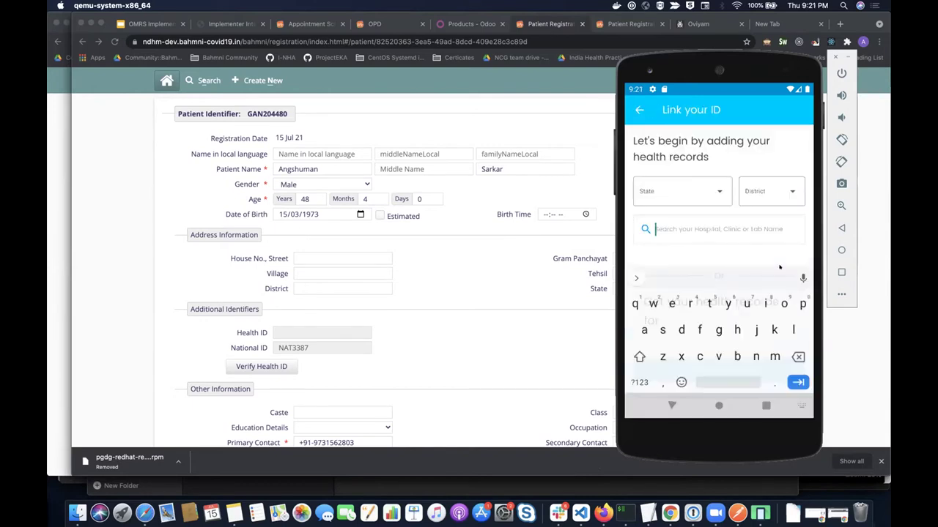
- Search for 'bahmni' and choose Bahmni as the hospital
type("bahmni")
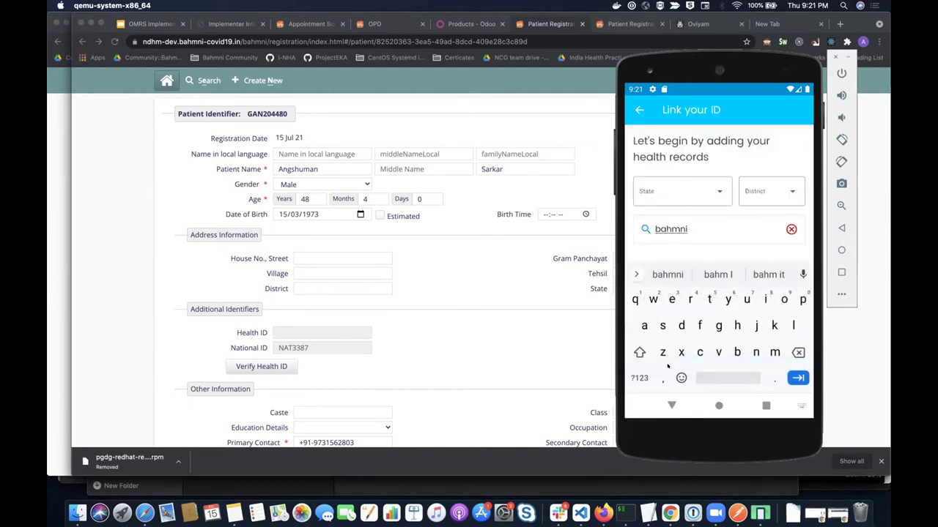
left_click(672, 404)
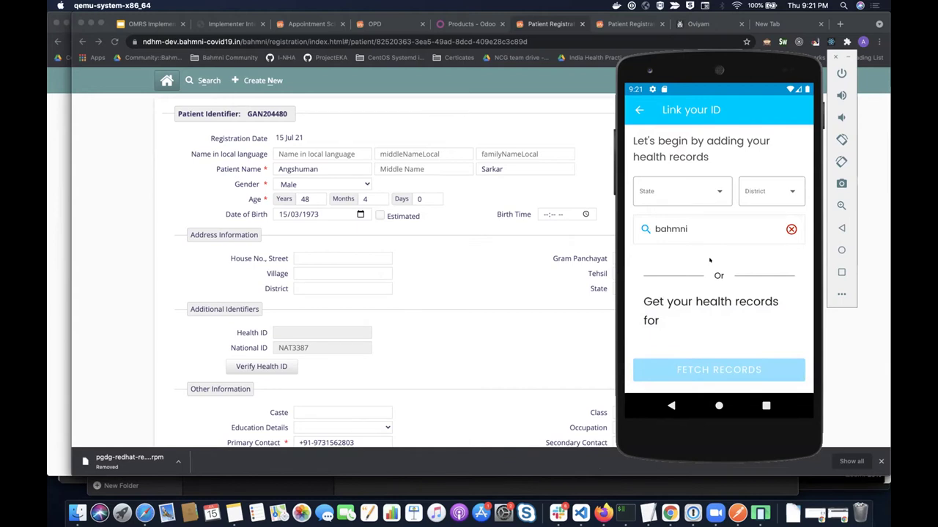
key("super")
left_click(707, 317)
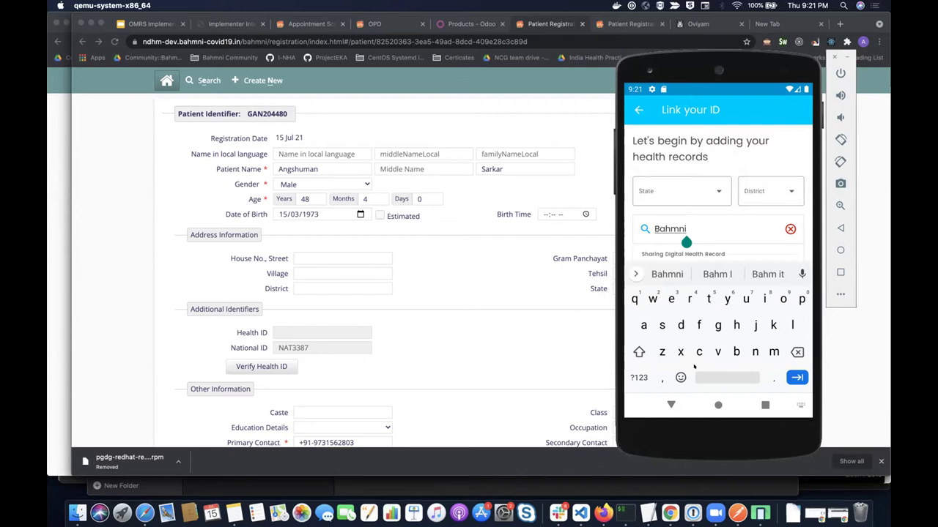
- Fetch the patient's records, request linking of the OPD record, then bring Chrome forward
left_click(703, 254)
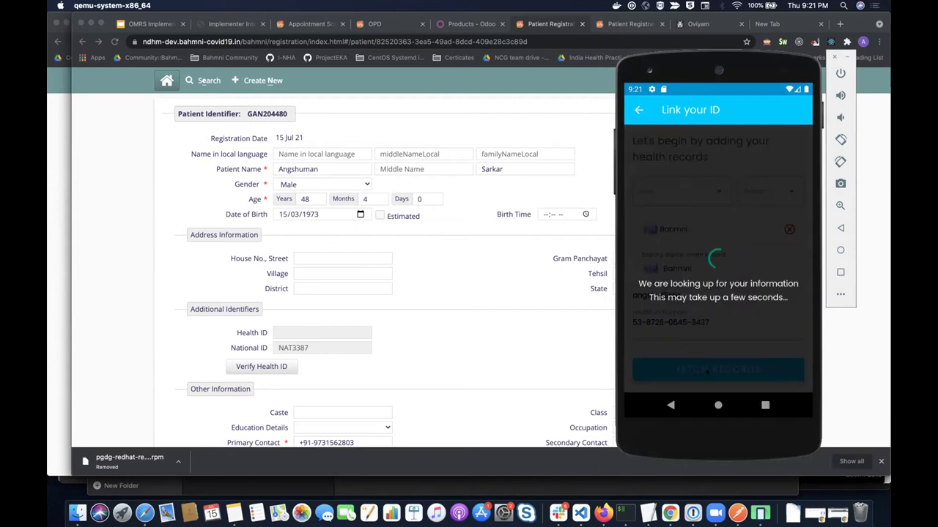
left_click(707, 370)
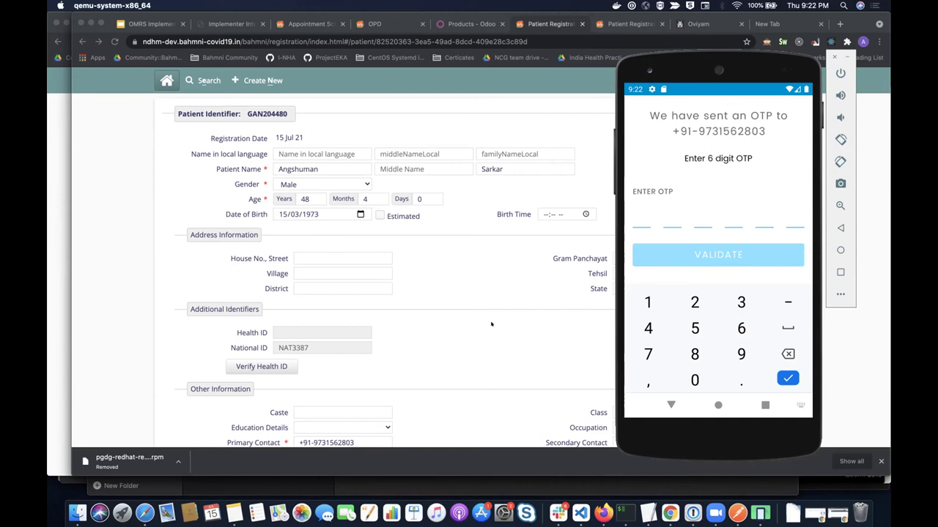
key("super+Tab")
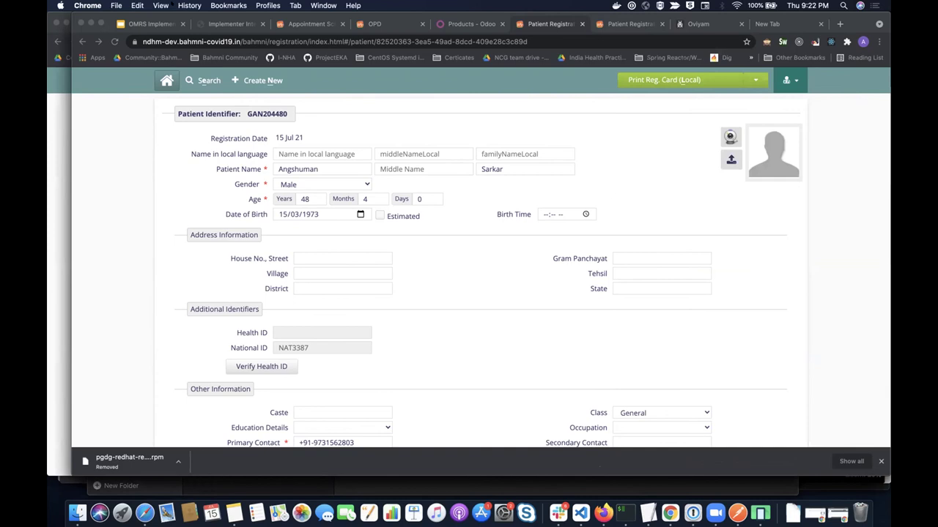
- Switch from Bahmni's registration page to the showcase deck in Google Slides
left_click(129, 342)
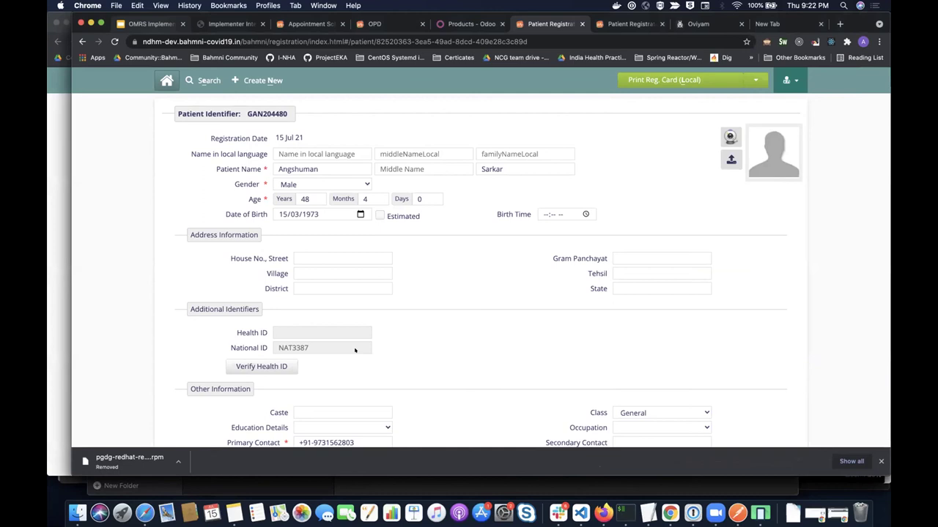
key("super+1")
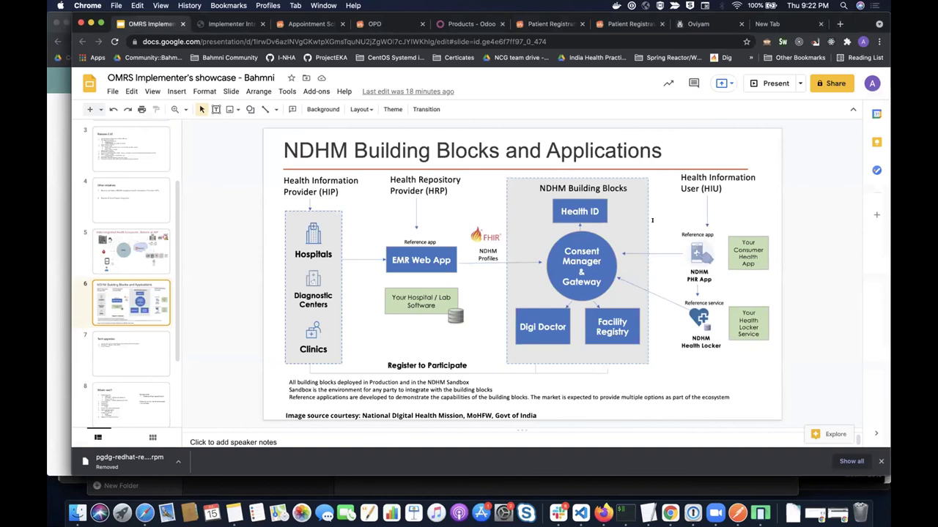
- Display slide 8, 'Whats next?', listing the roadmap items
left_click(98, 373)
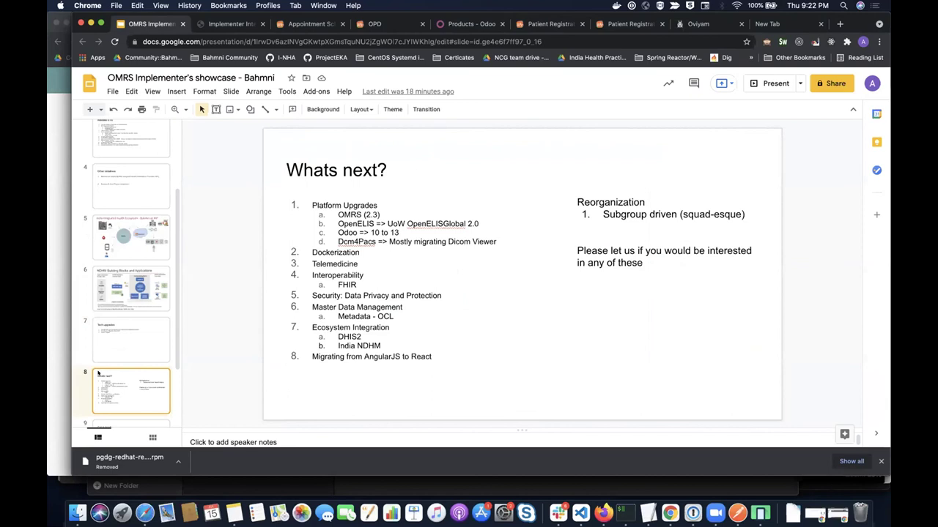
scroll(169, 357, "down", 2)
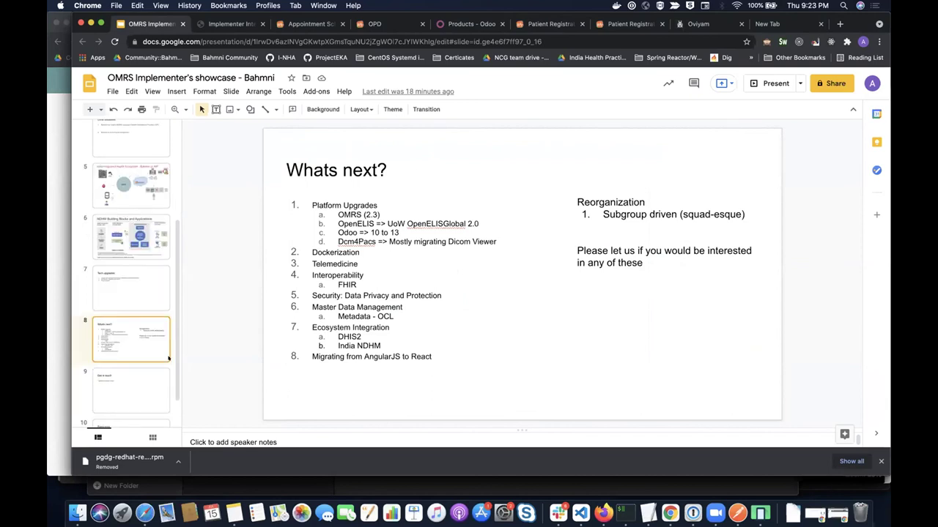